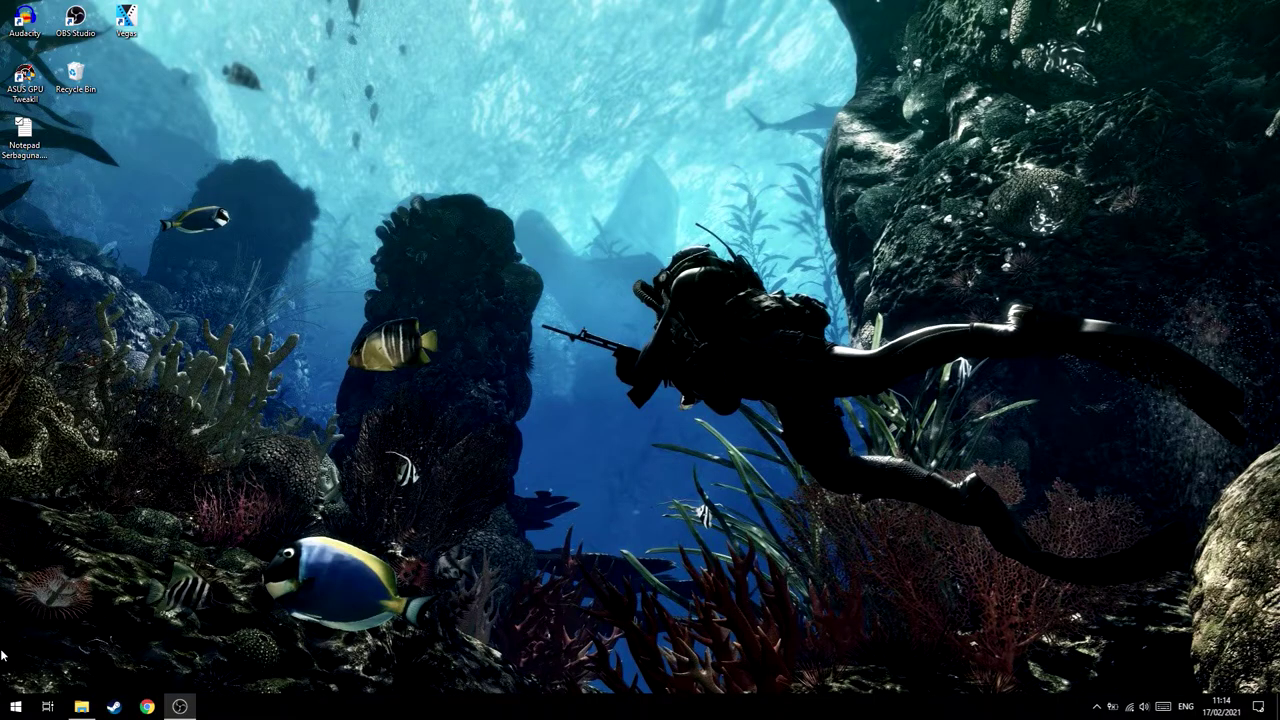
Open Windows Device Manager from the desktop.
{"action": "mouse_move", "coordinate": [78, 704]}
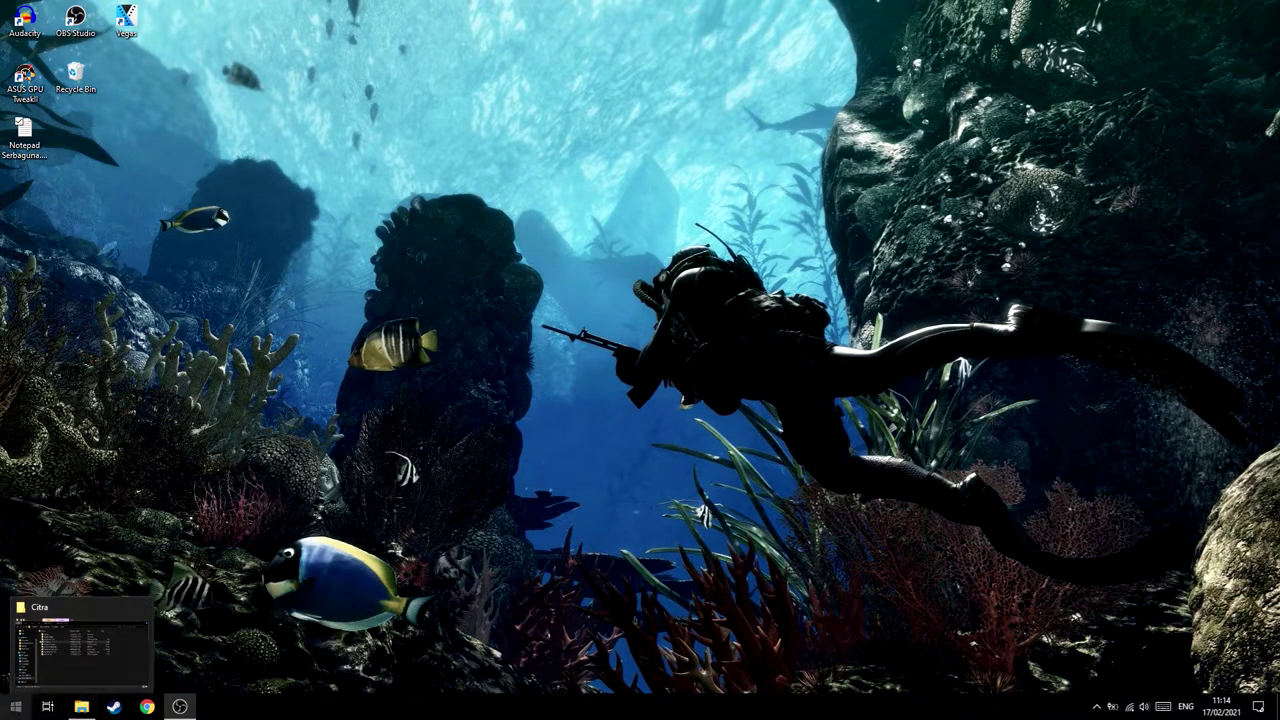
{"action": "right_click", "coordinate": [18, 710]}
{"action": "left_click", "coordinate": [84, 418]}
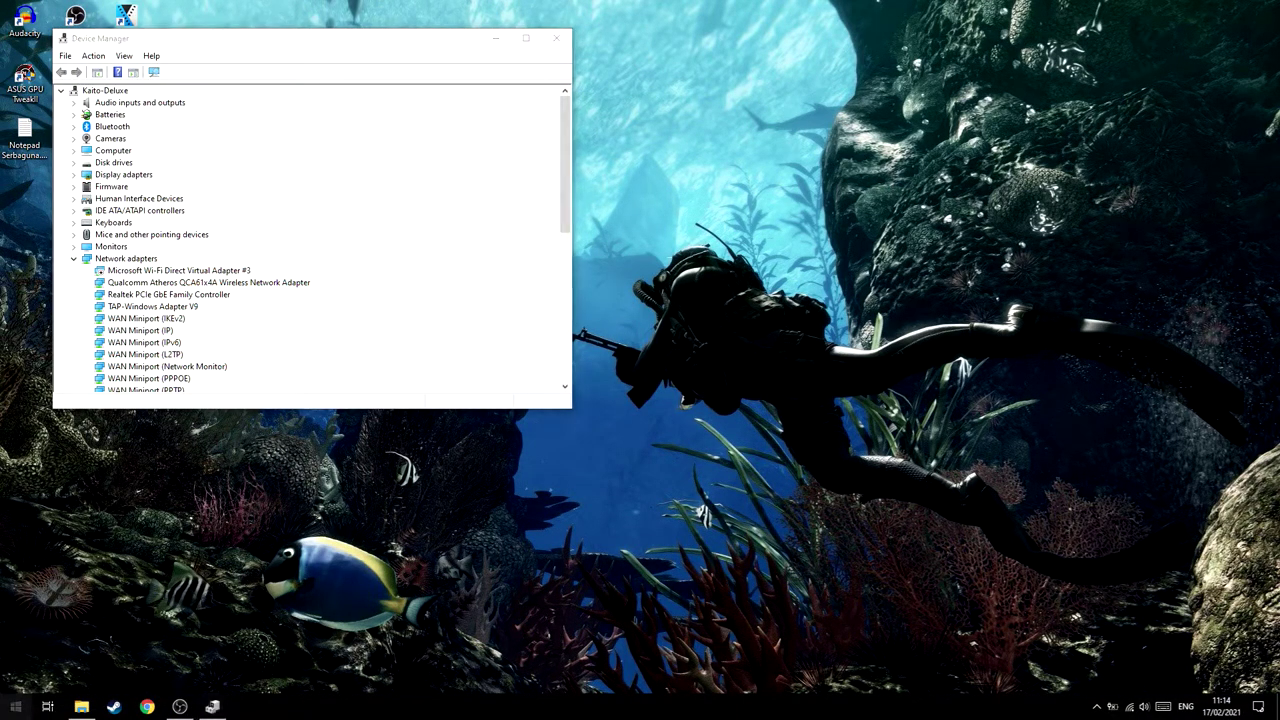
Search Windows for "devi" to locate Device Manager.
{"action": "key", "text": "super"}
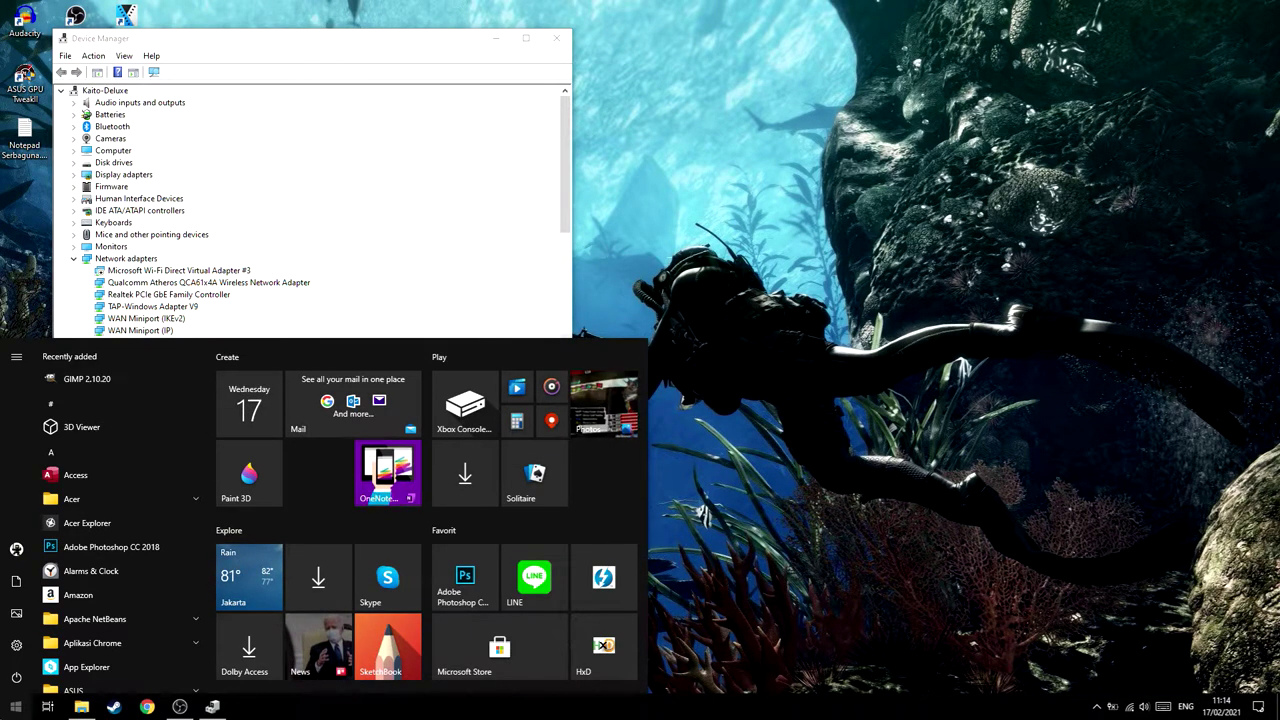
{"action": "key", "text": "super"}
{"action": "key", "text": "super"}
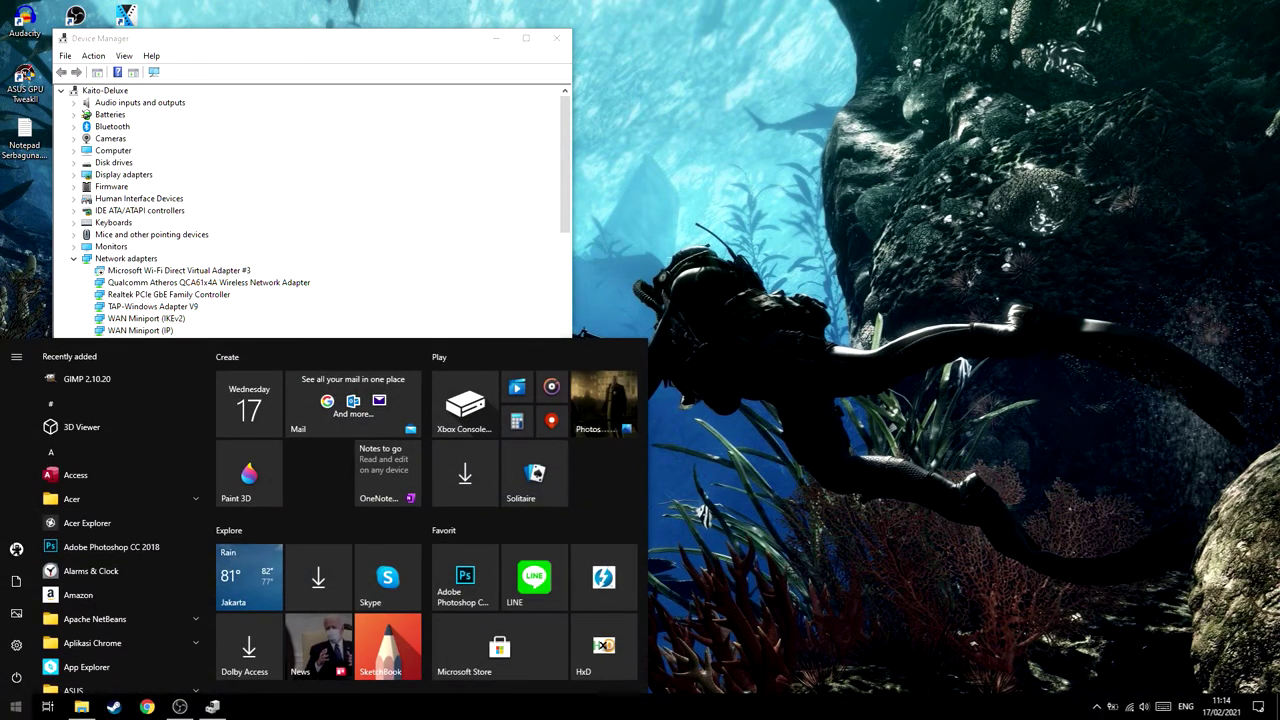
{"action": "type", "text": "devi"}
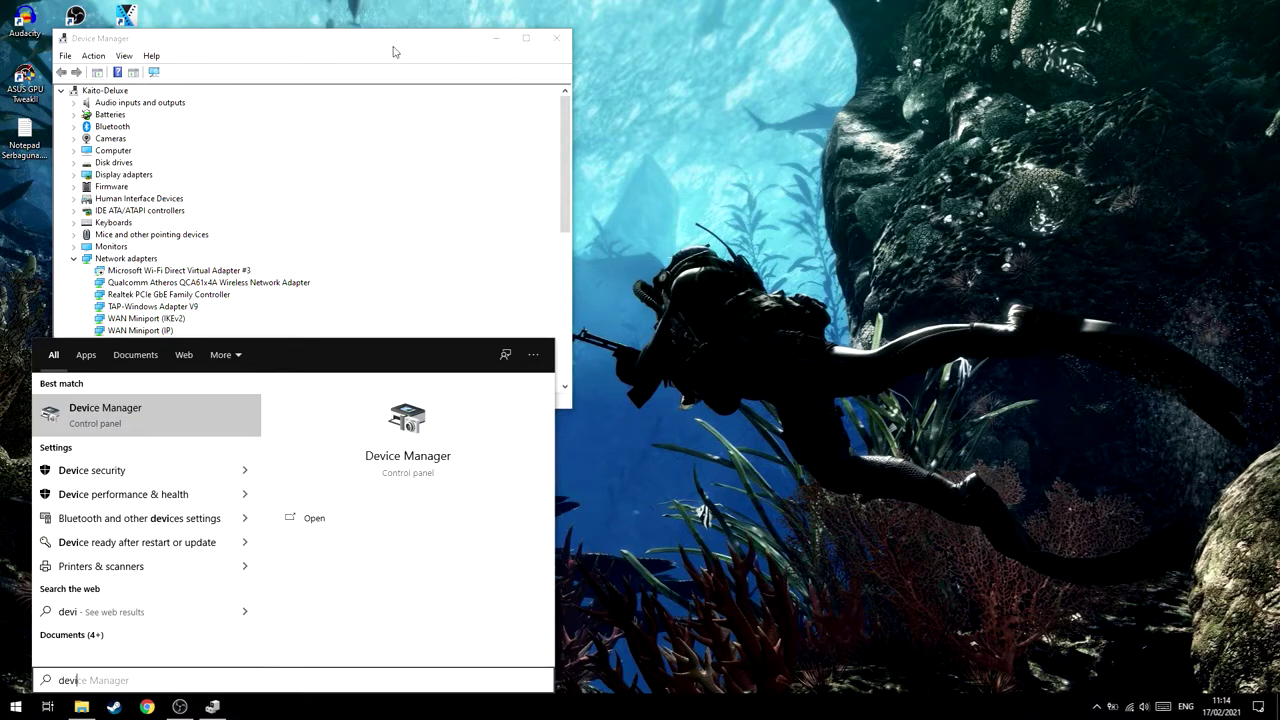
Move the Device Manager window to the middle of the desktop and expand the Keyboards category.
{"action": "left_click_drag", "start_coordinate": [380, 49], "coordinate": [677, 134]}
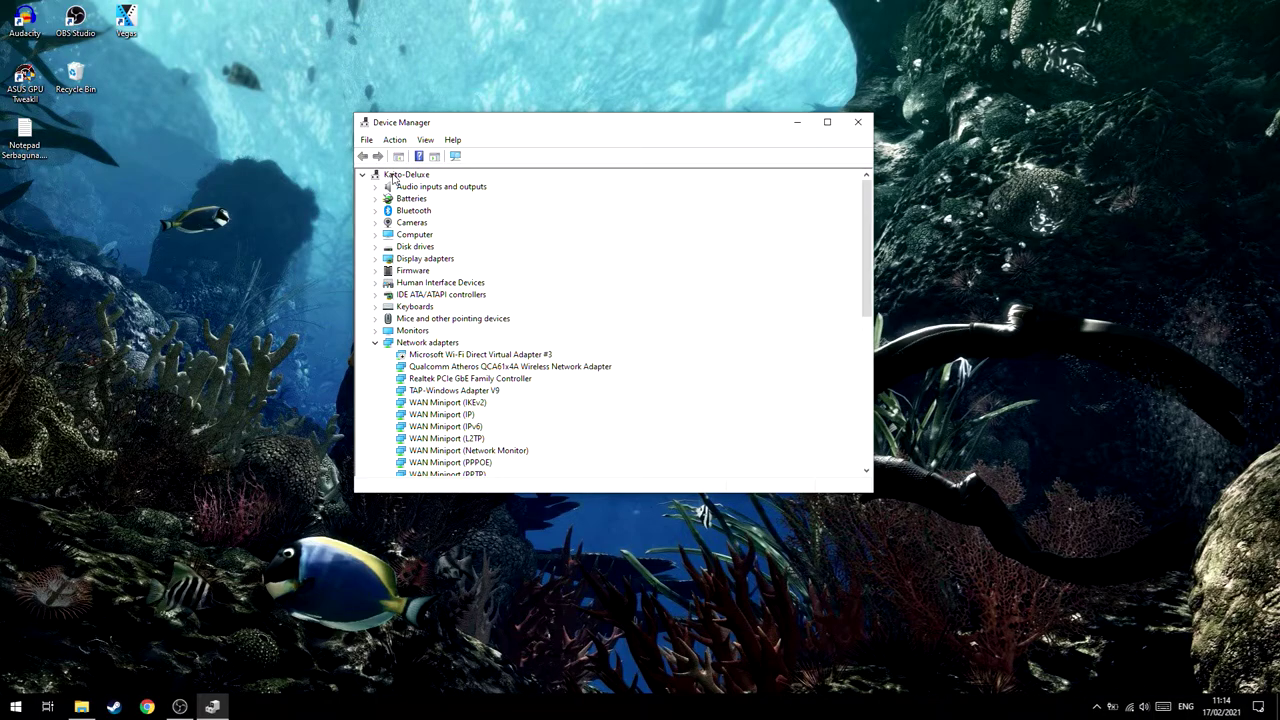
{"action": "left_click", "coordinate": [407, 307]}
{"action": "left_click", "coordinate": [375, 307]}
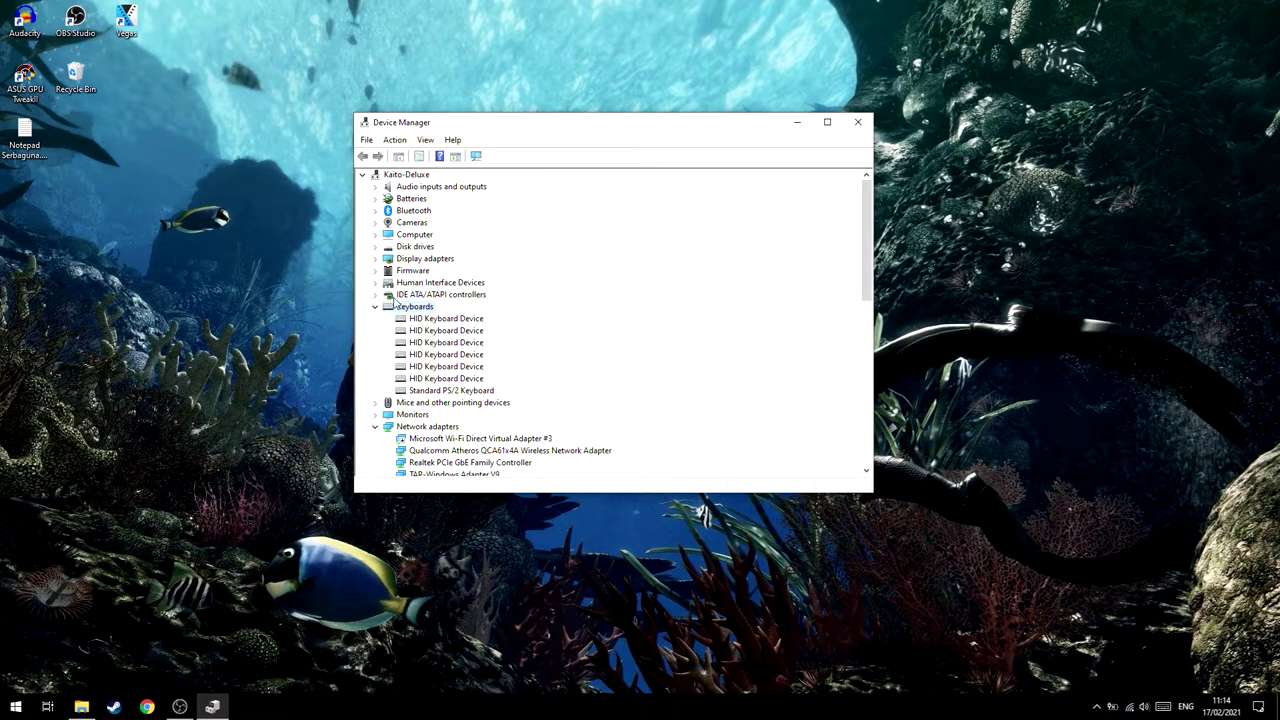
Uninstall two of the HID Keyboard Device entries under Keyboards, starting with the topmost one.
{"action": "left_click", "coordinate": [422, 319]}
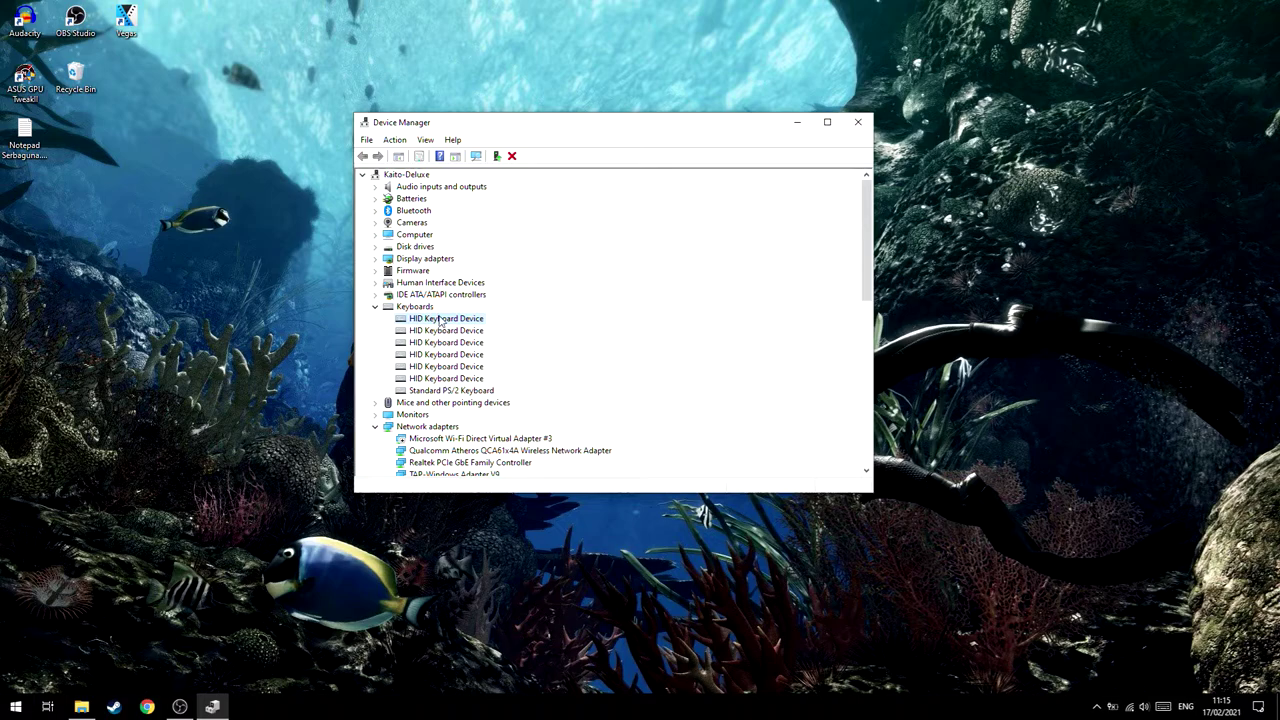
{"action": "right_click", "coordinate": [452, 318]}
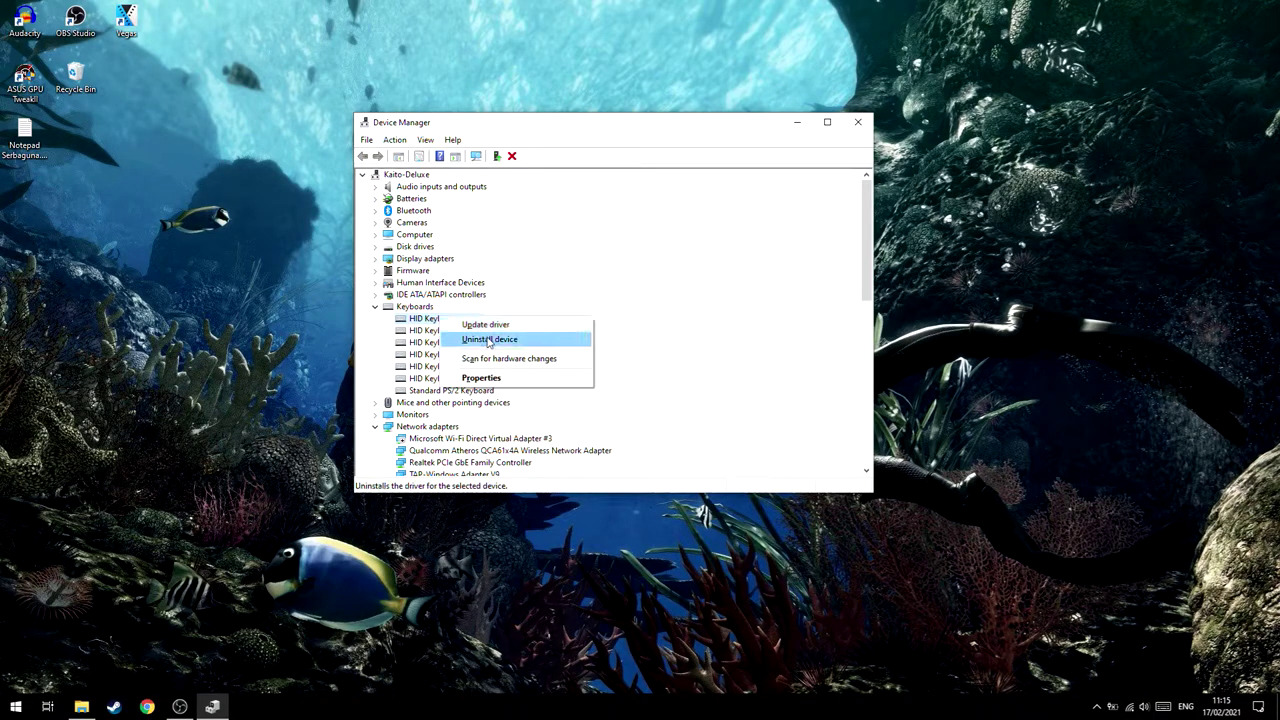
{"action": "left_click", "coordinate": [488, 340]}
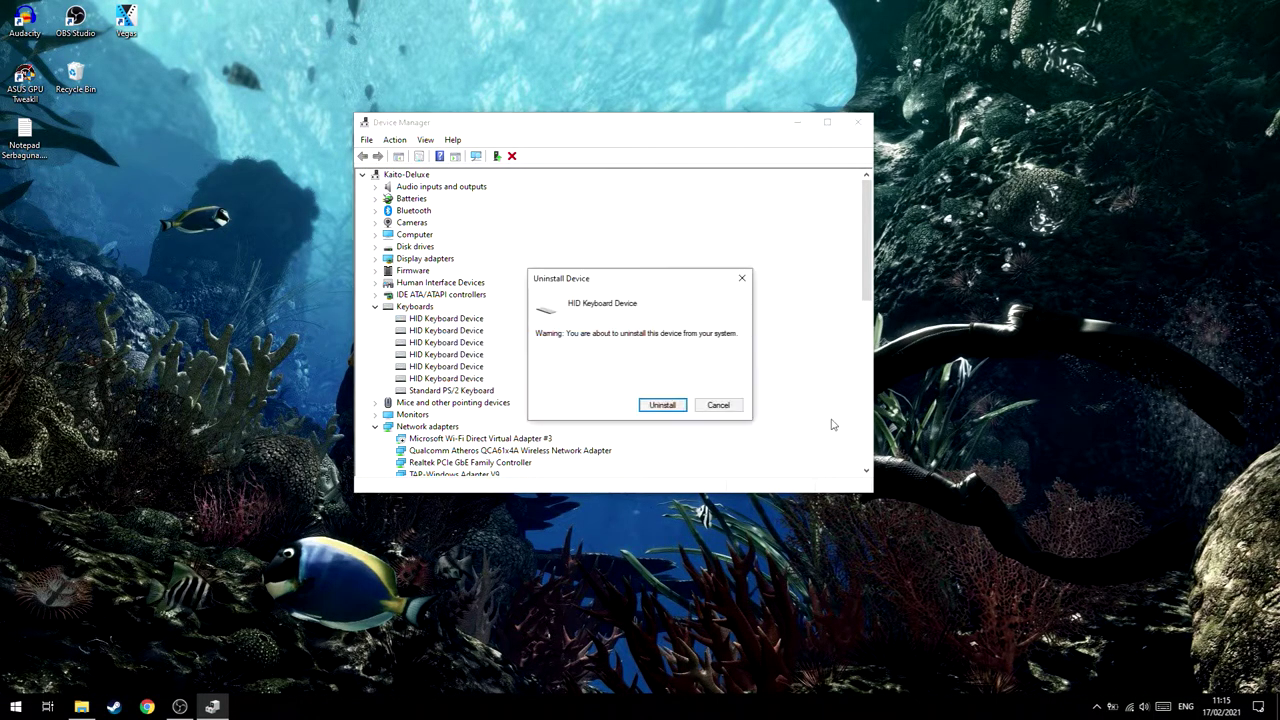
{"action": "left_click", "coordinate": [663, 409]}
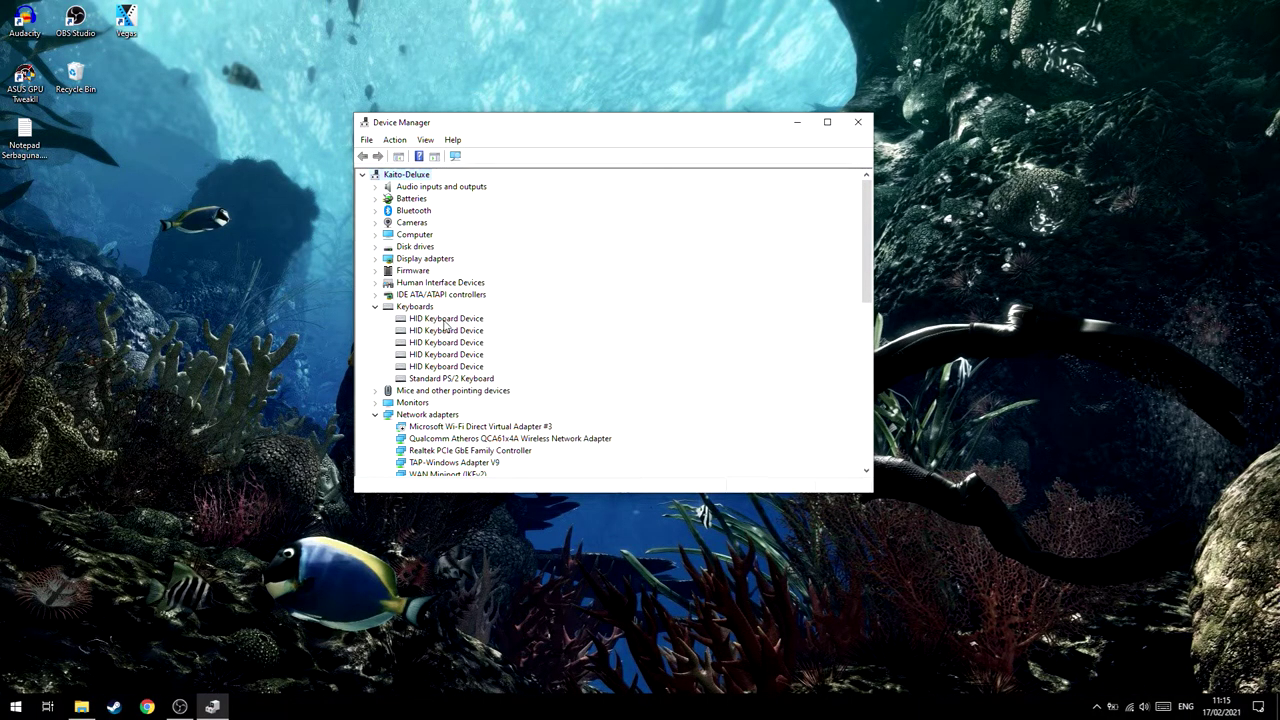
{"action": "left_click", "coordinate": [447, 320]}
{"action": "right_click", "coordinate": [460, 320]}
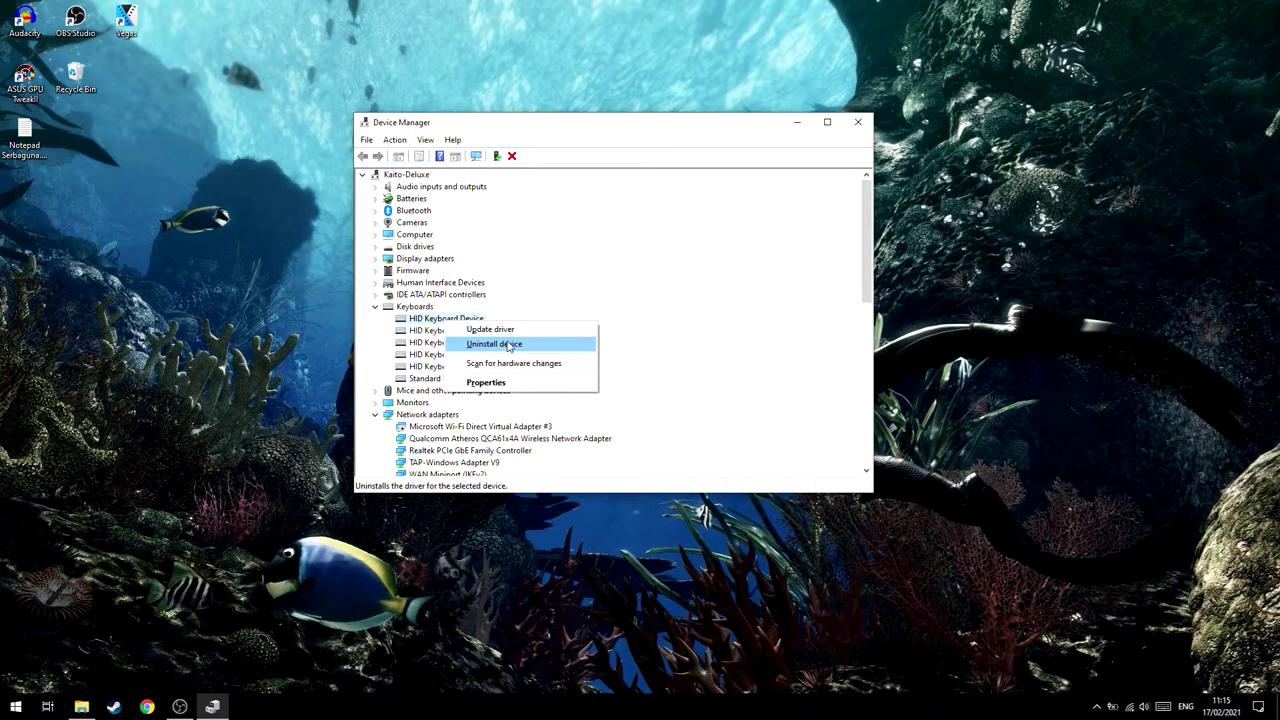
{"action": "left_click", "coordinate": [502, 345]}
{"action": "left_click", "coordinate": [662, 405]}
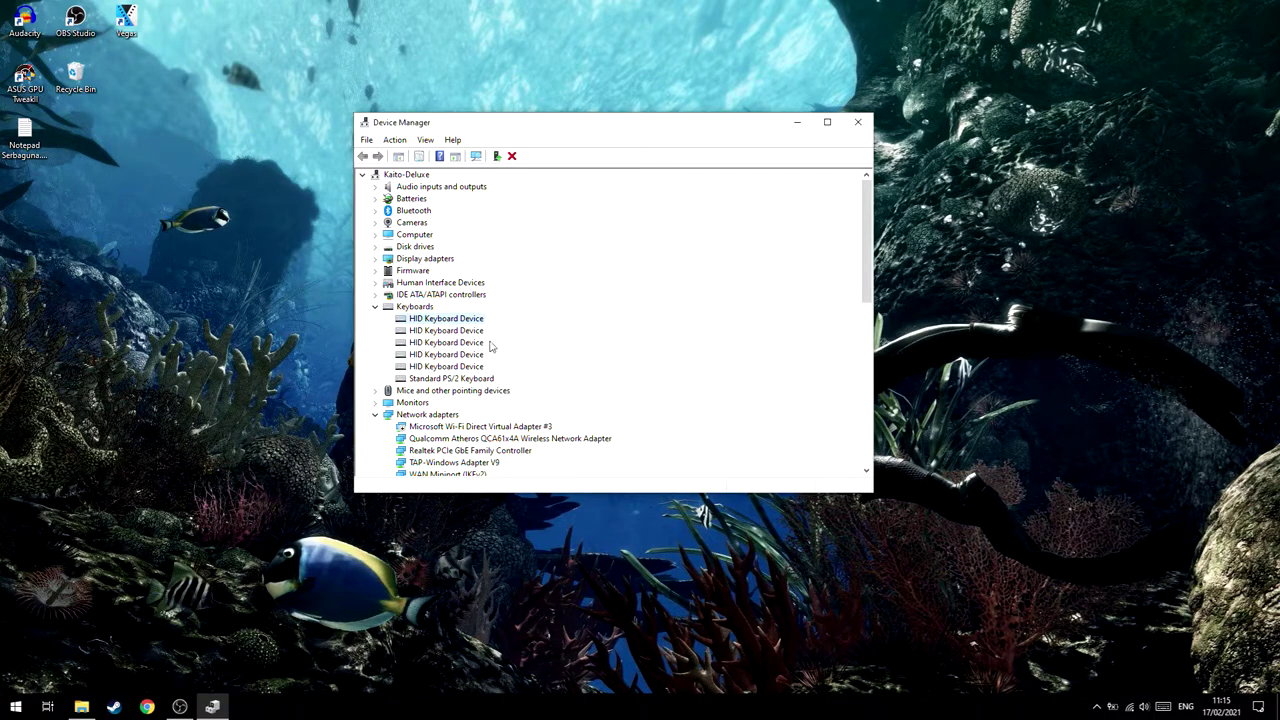
Uninstall a third and a fourth HID Keyboard Device from the Keyboards category.
{"action": "left_click", "coordinate": [463, 368]}
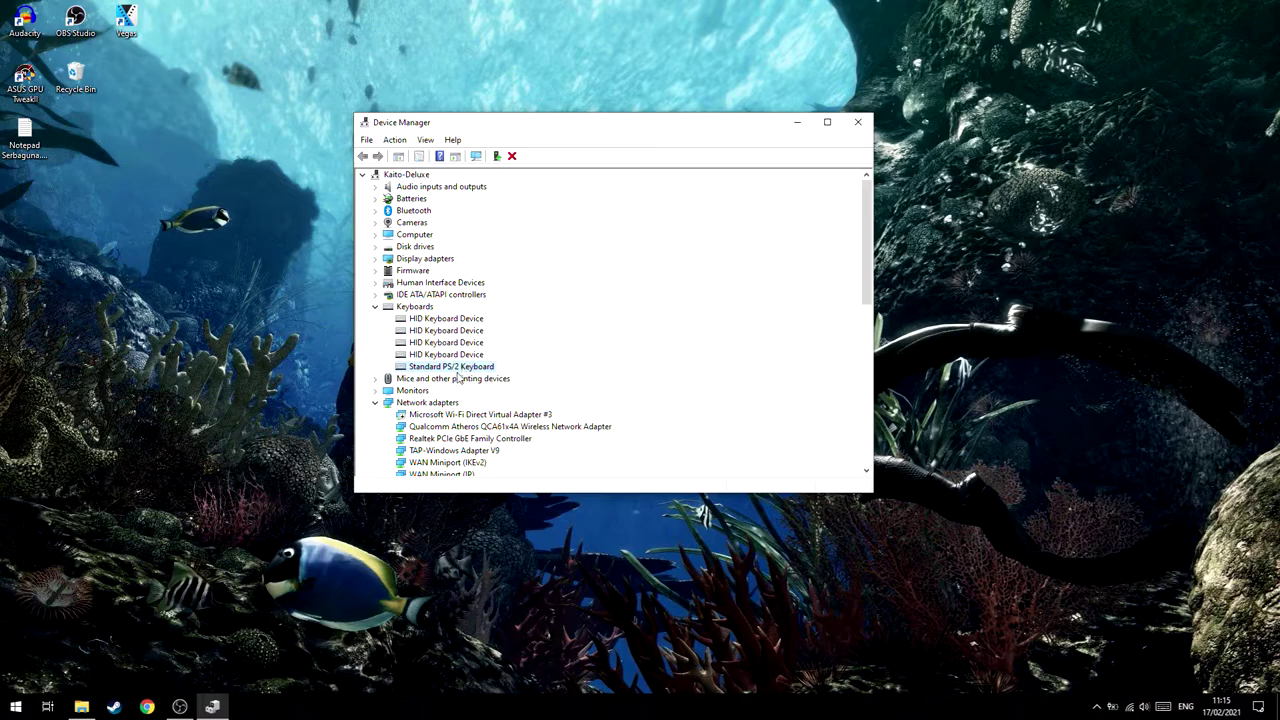
{"action": "left_click", "coordinate": [441, 320]}
{"action": "right_click", "coordinate": [441, 325]}
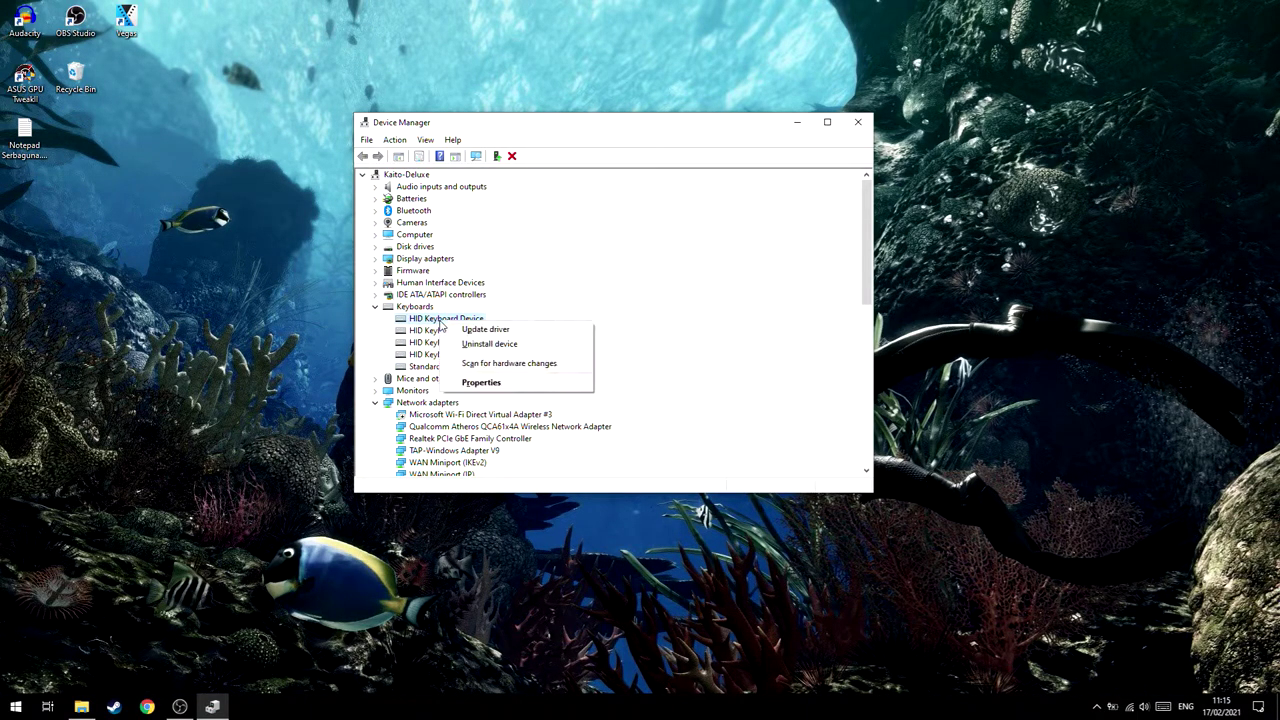
{"action": "left_click", "coordinate": [510, 348]}
{"action": "left_click", "coordinate": [662, 404]}
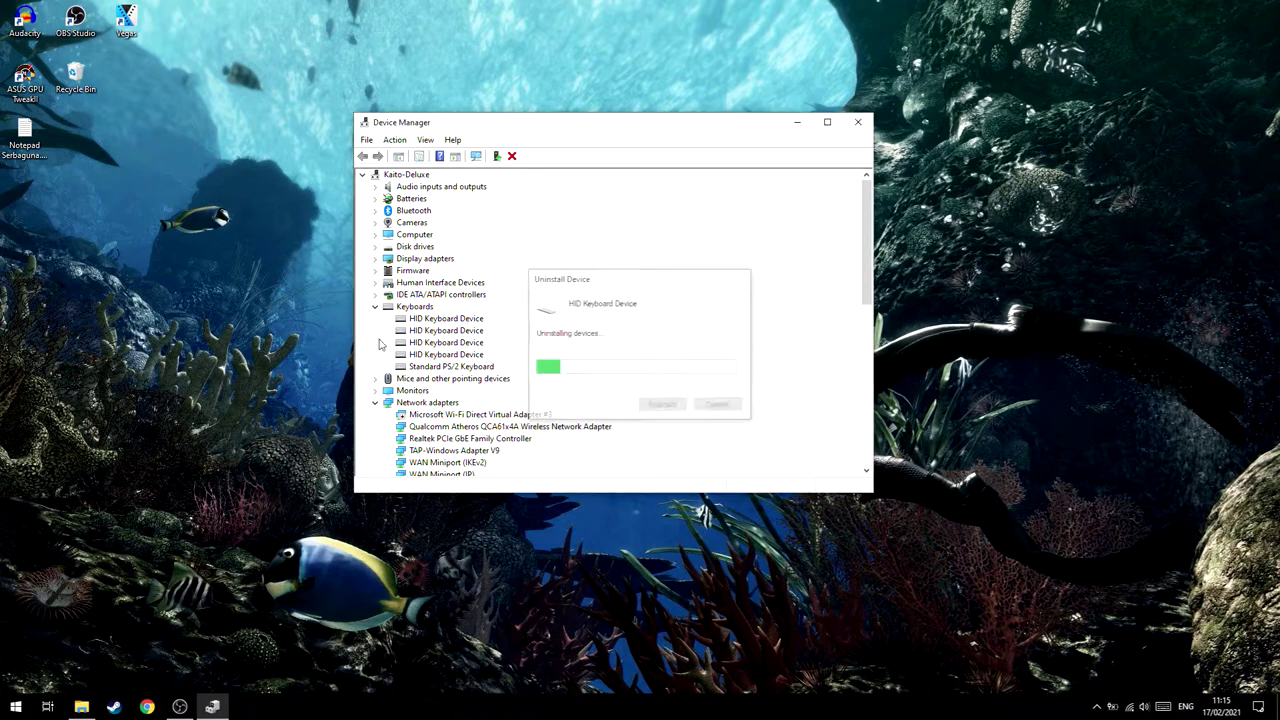
{"action": "left_click", "coordinate": [432, 320]}
{"action": "right_click", "coordinate": [432, 322]}
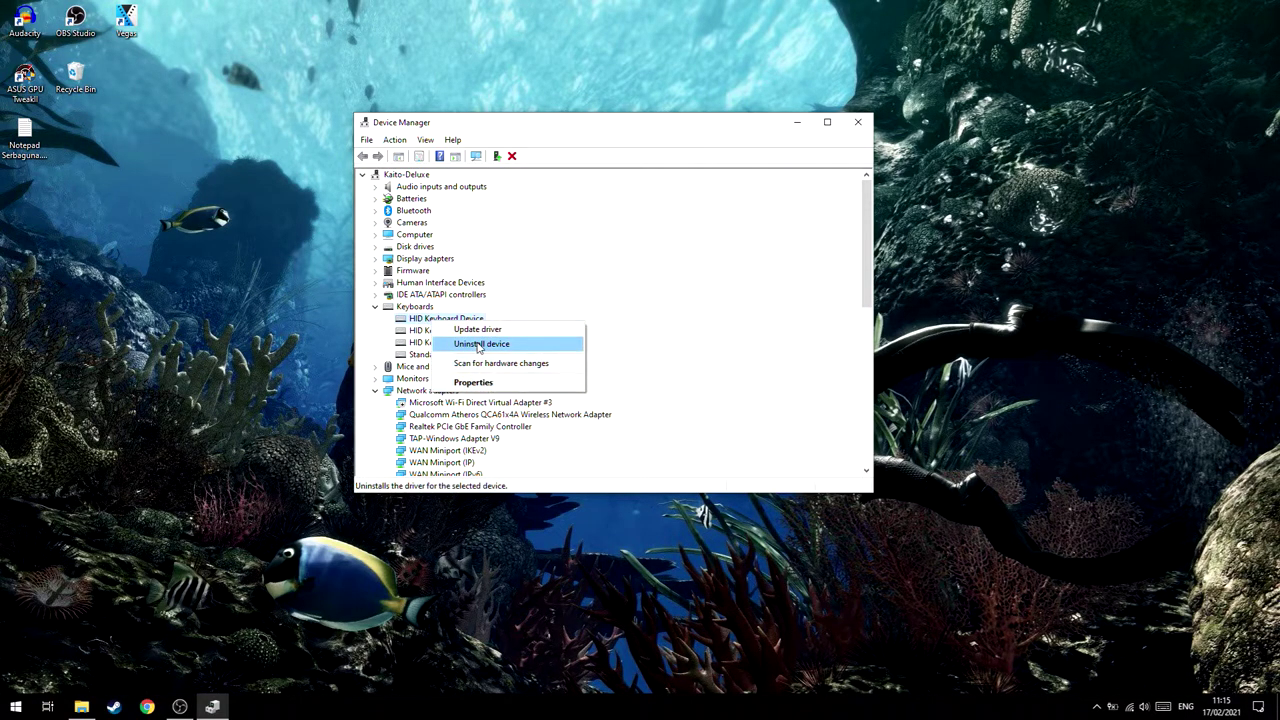
{"action": "left_click", "coordinate": [481, 344]}
{"action": "left_click", "coordinate": [667, 412]}
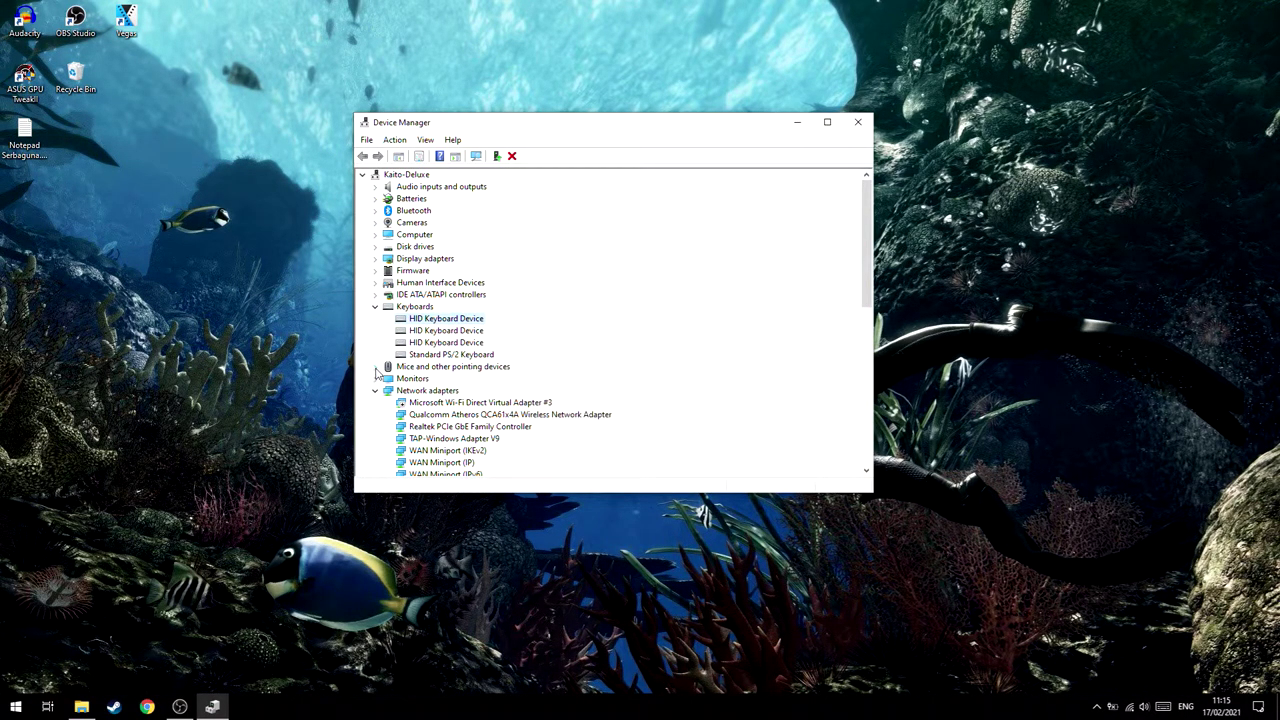
Uninstall the last two remaining HID Keyboard Device entries under Keyboards.
{"action": "left_click", "coordinate": [430, 320]}
{"action": "right_click", "coordinate": [428, 318]}
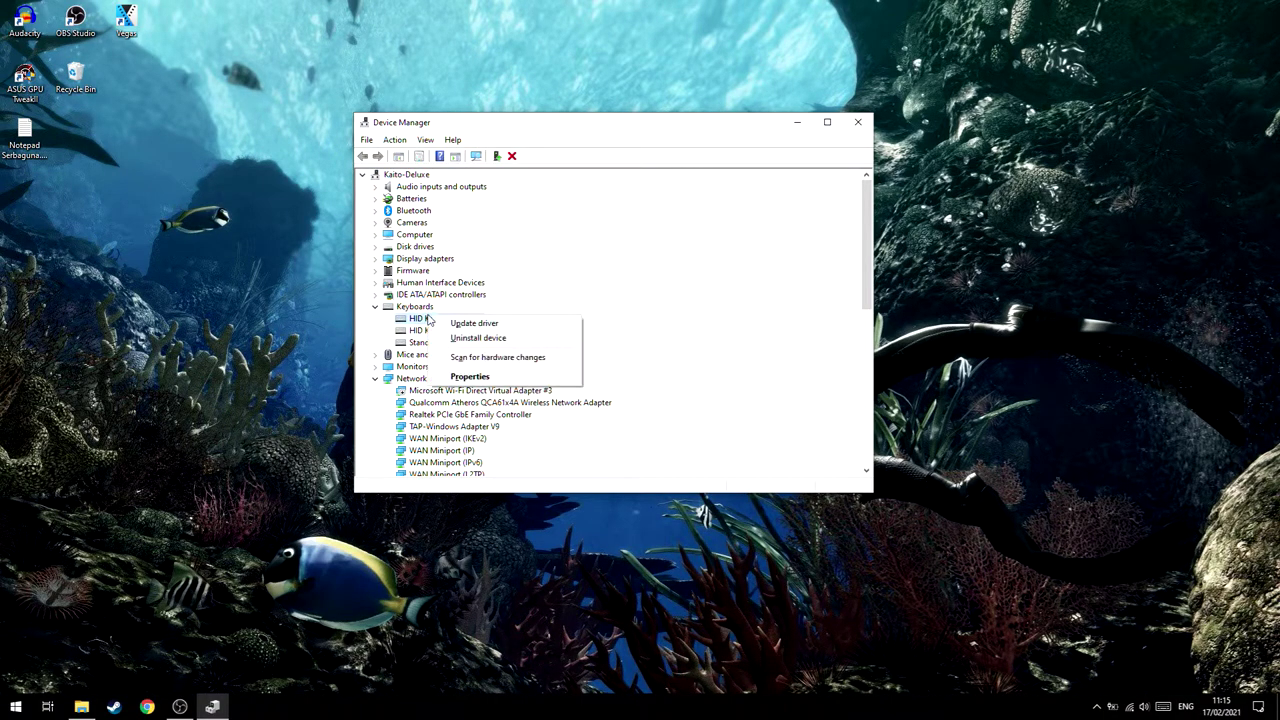
{"action": "left_click", "coordinate": [478, 338]}
{"action": "left_click", "coordinate": [676, 412]}
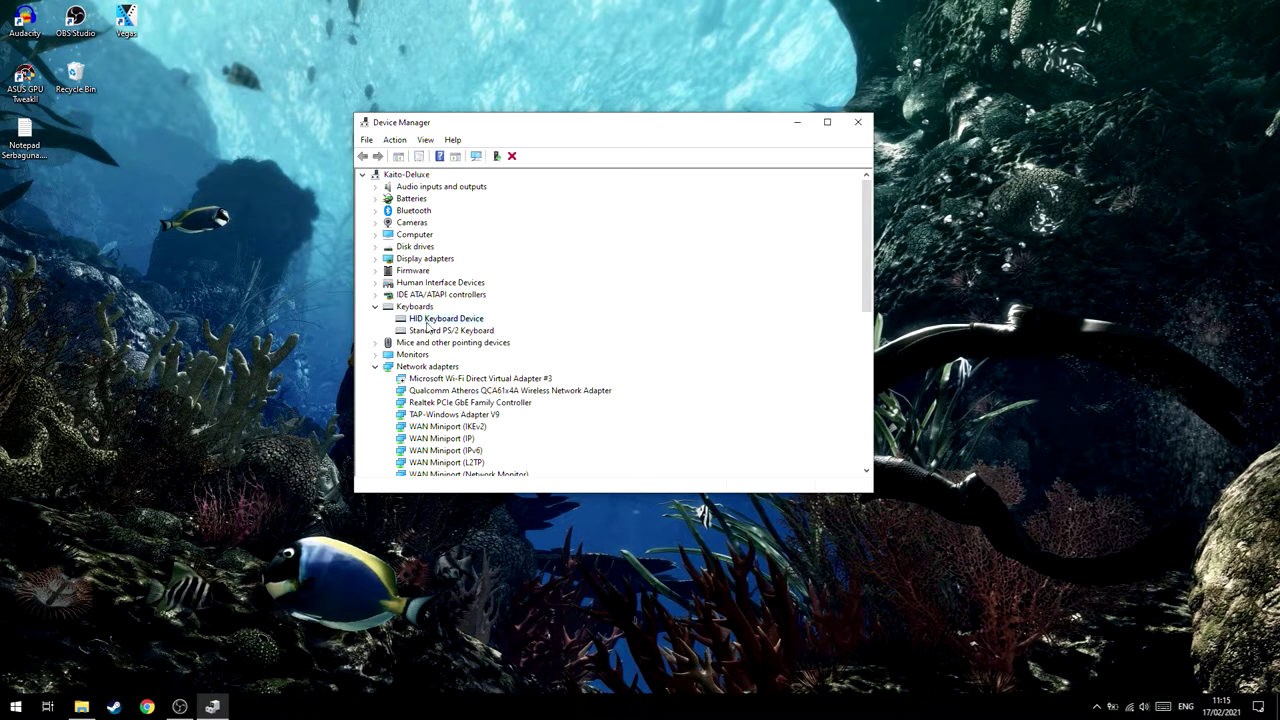
{"action": "right_click", "coordinate": [427, 323]}
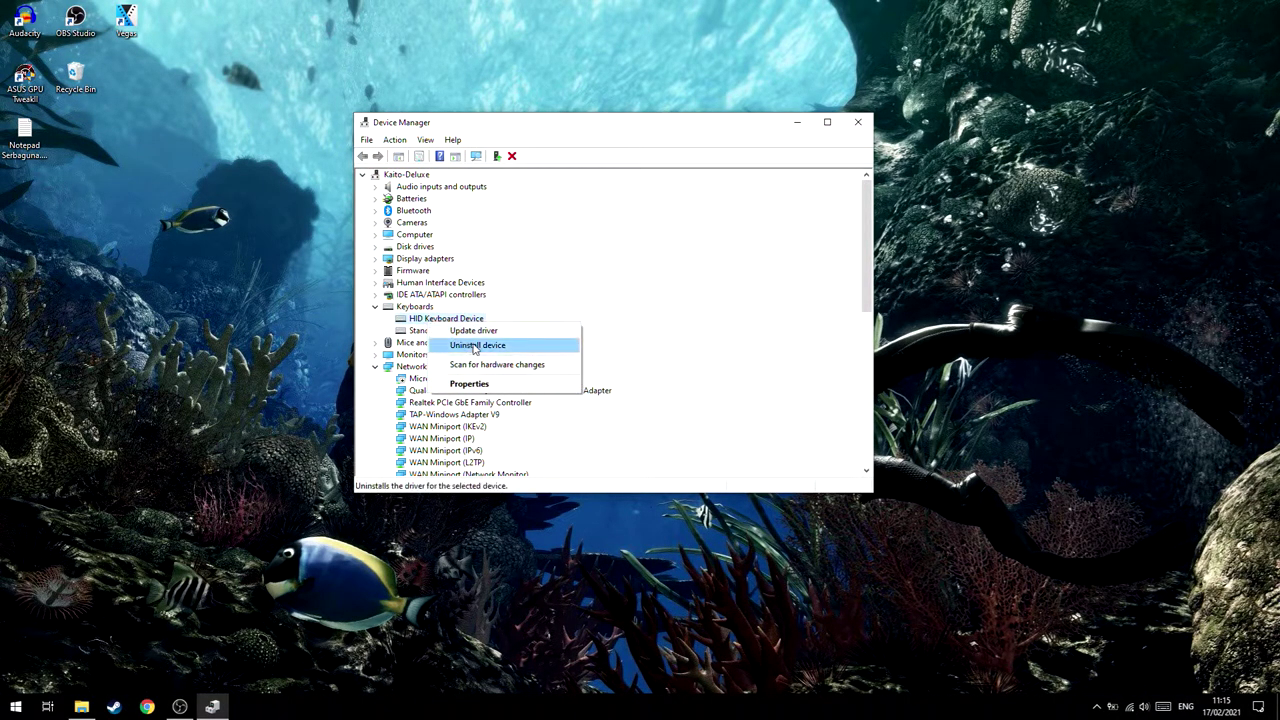
{"action": "left_click", "coordinate": [477, 343]}
{"action": "left_click", "coordinate": [662, 404]}
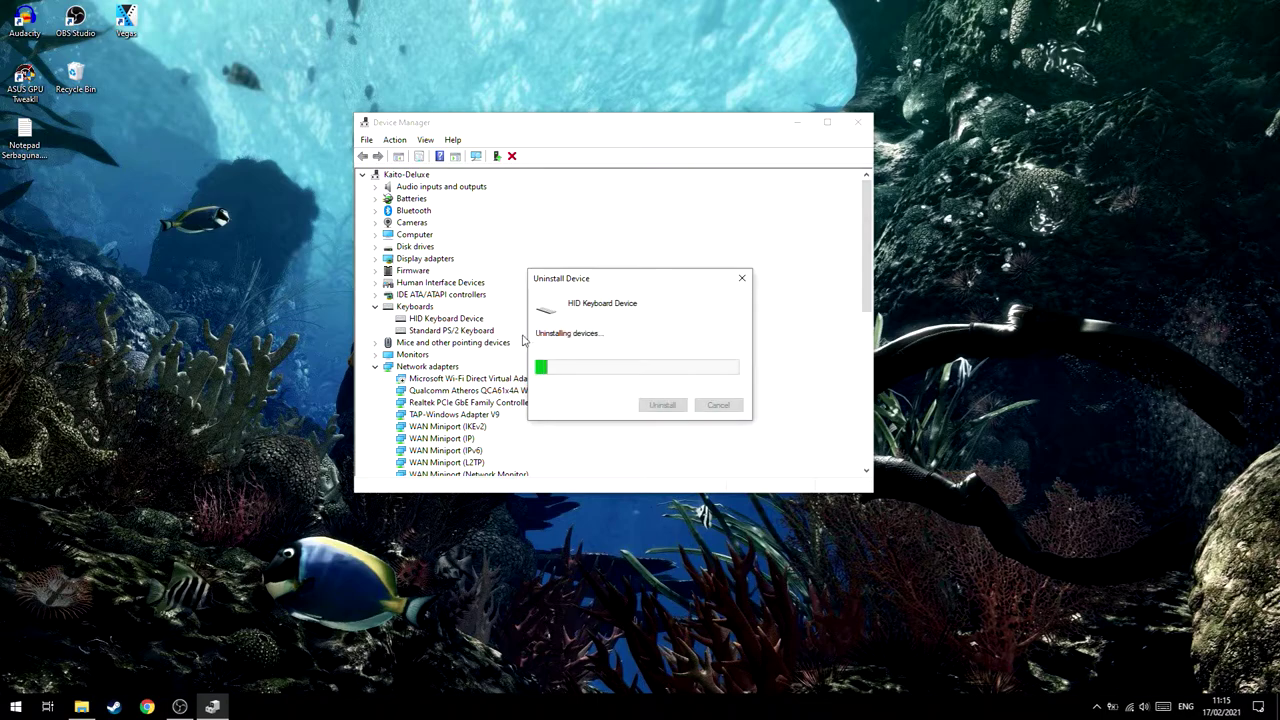
Uninstall the Standard PS/2 Keyboard device and decline restarting the computer immediately.
{"action": "right_click", "coordinate": [452, 320]}
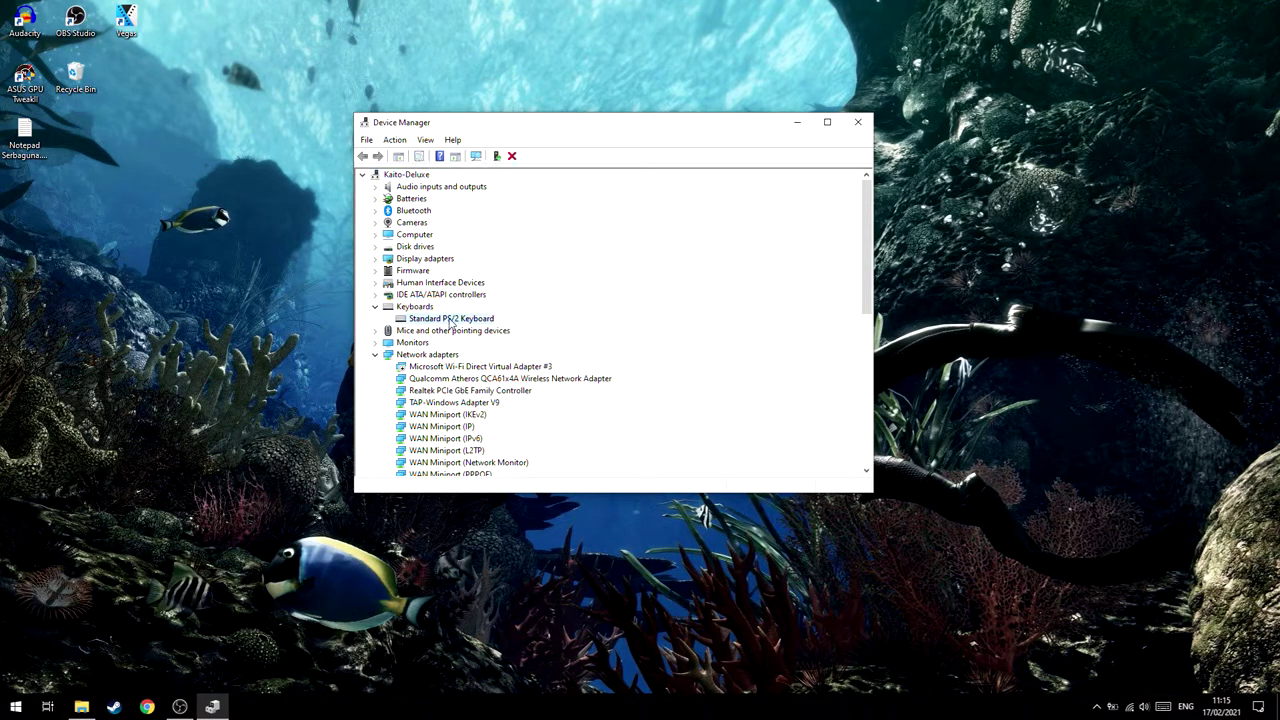
{"action": "left_click", "coordinate": [535, 343]}
{"action": "left_click", "coordinate": [663, 405]}
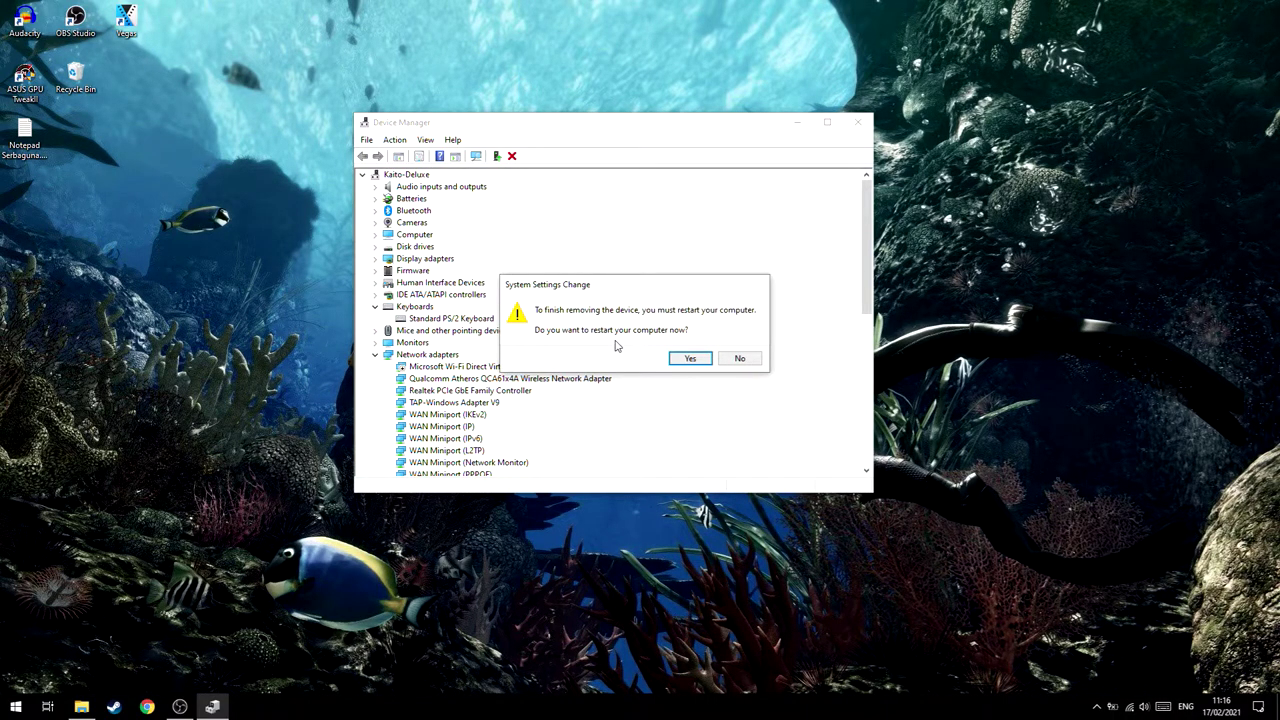
{"action": "left_click", "coordinate": [745, 362]}
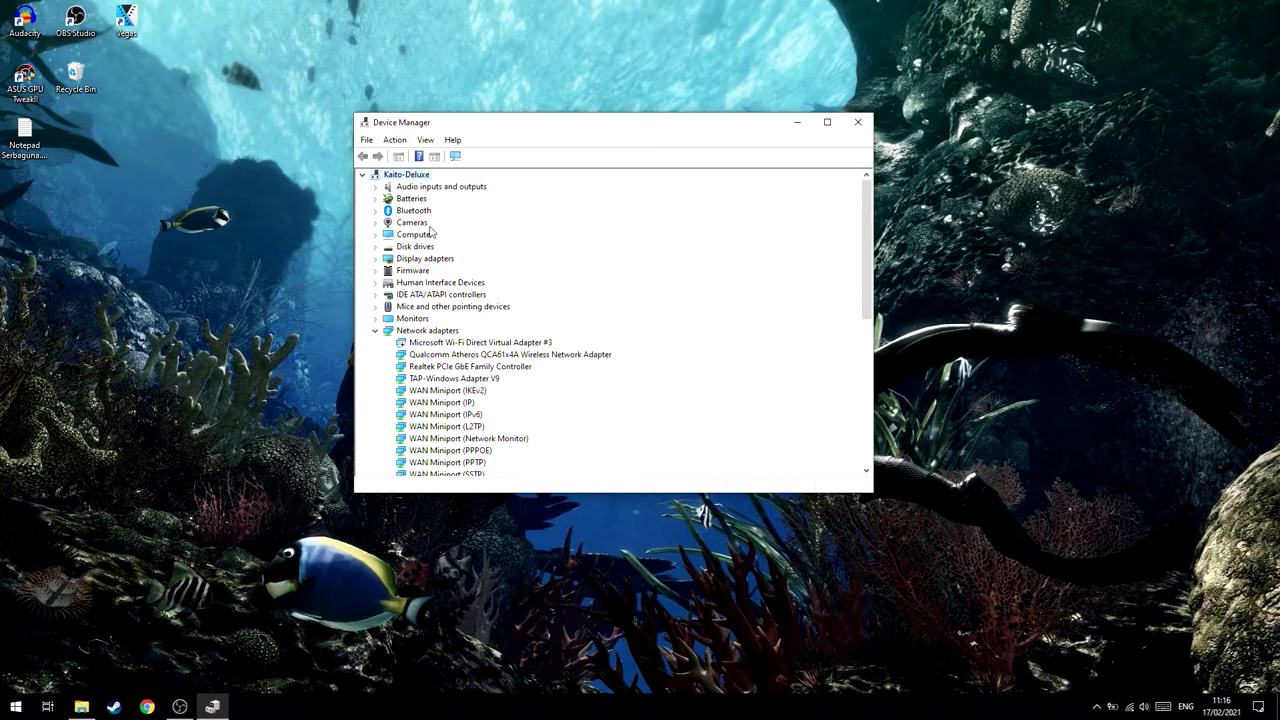
{"action": "left_click", "coordinate": [375, 331]}
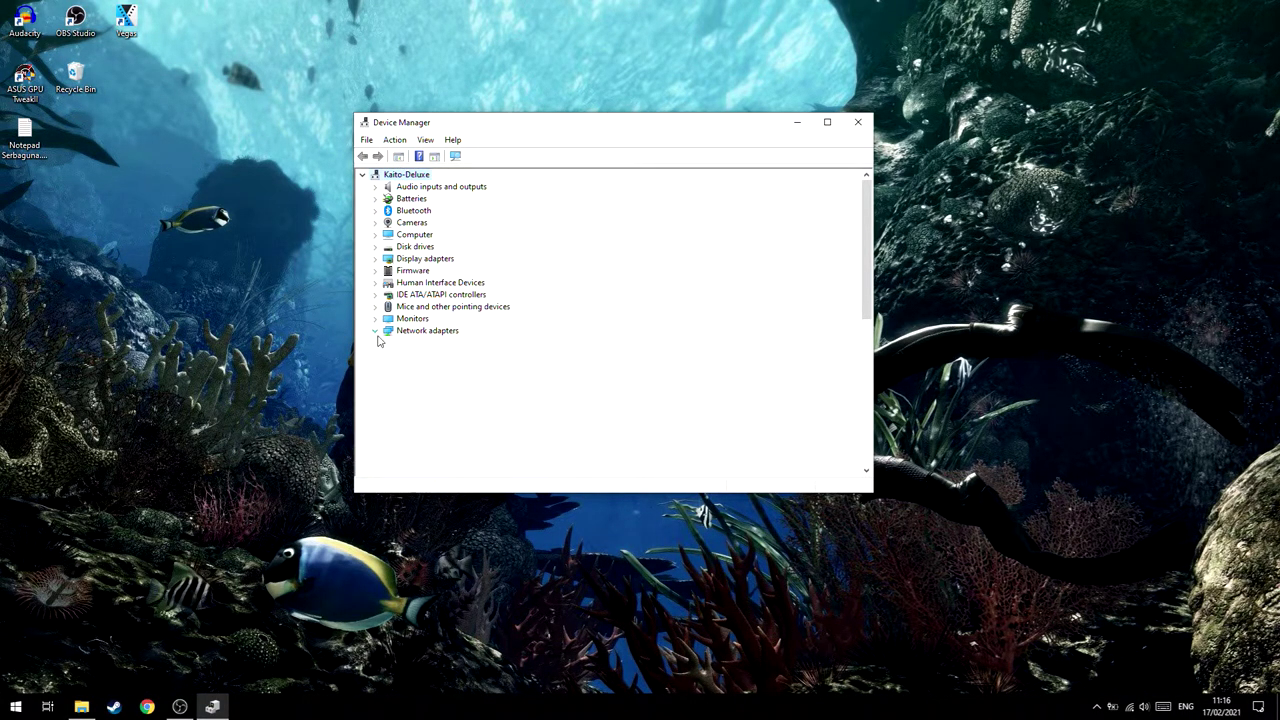
{"action": "left_click", "coordinate": [375, 342]}
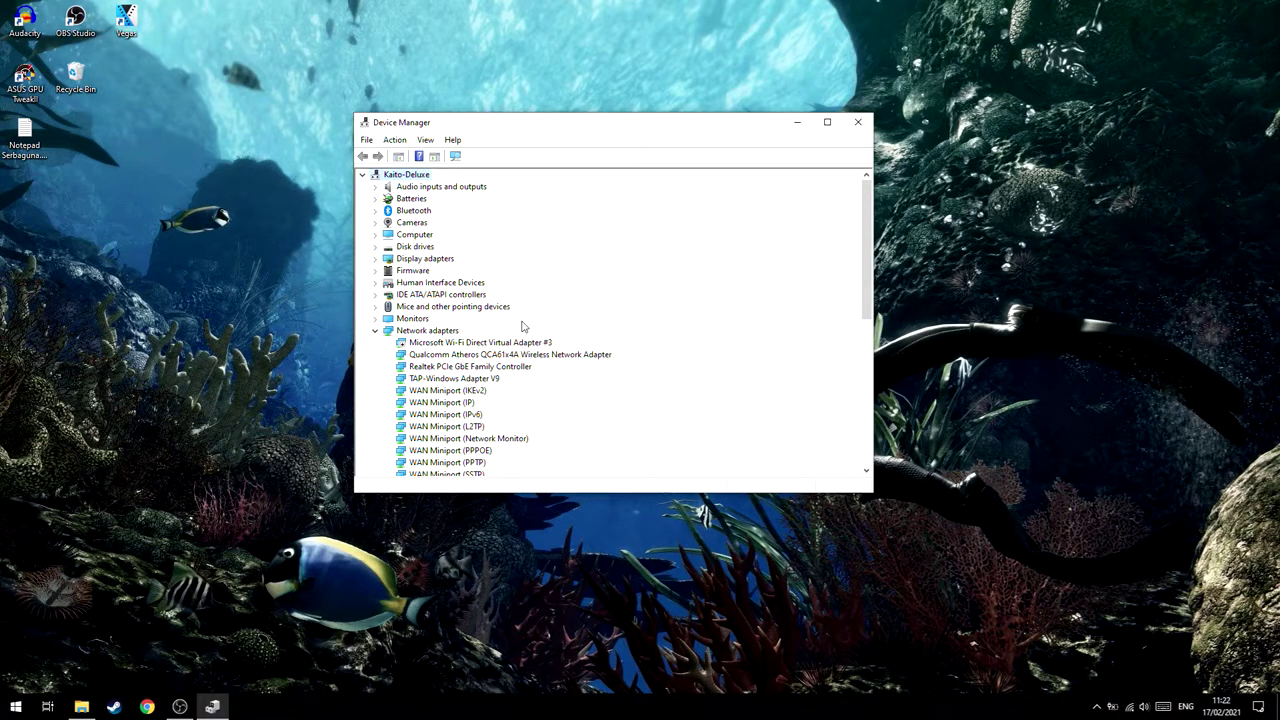
Switch to Steam and launch Driver Booster for Steam from the library.
{"action": "left_click", "coordinate": [107, 709]}
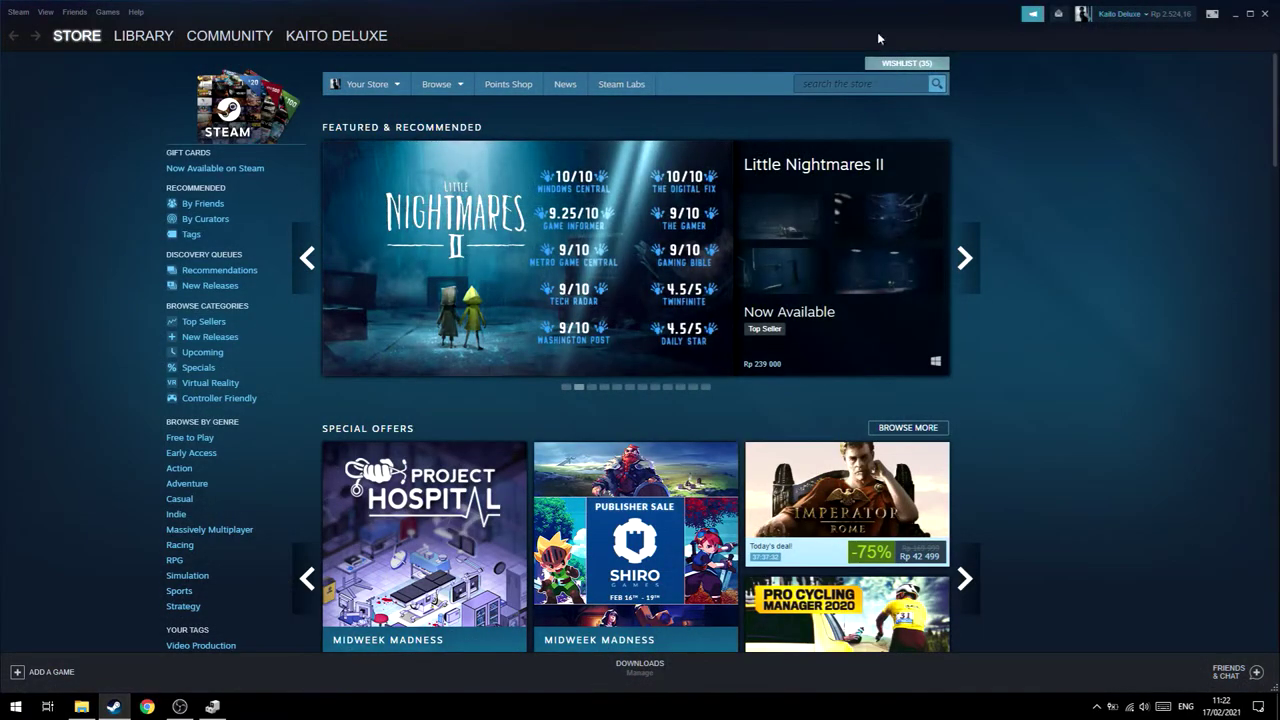
{"action": "left_click", "coordinate": [868, 80]}
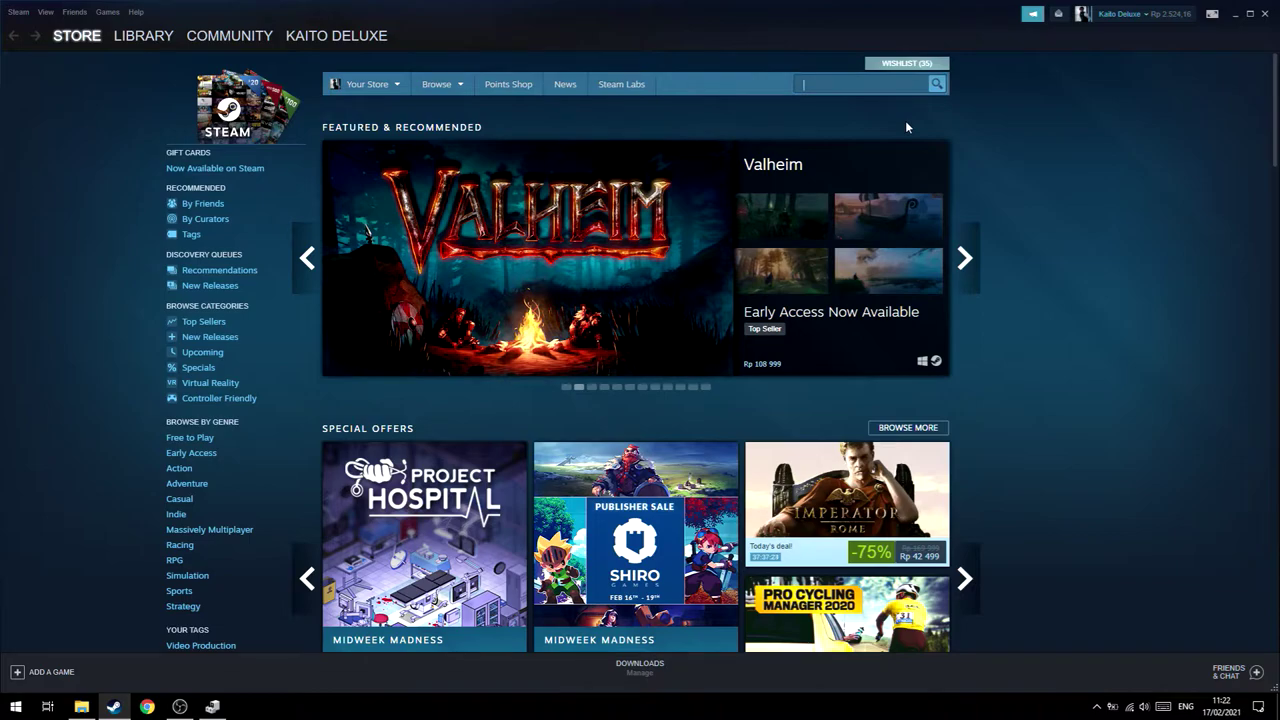
{"action": "scroll", "coordinate": [906, 126], "scroll_direction": "down", "scroll_amount": 4}
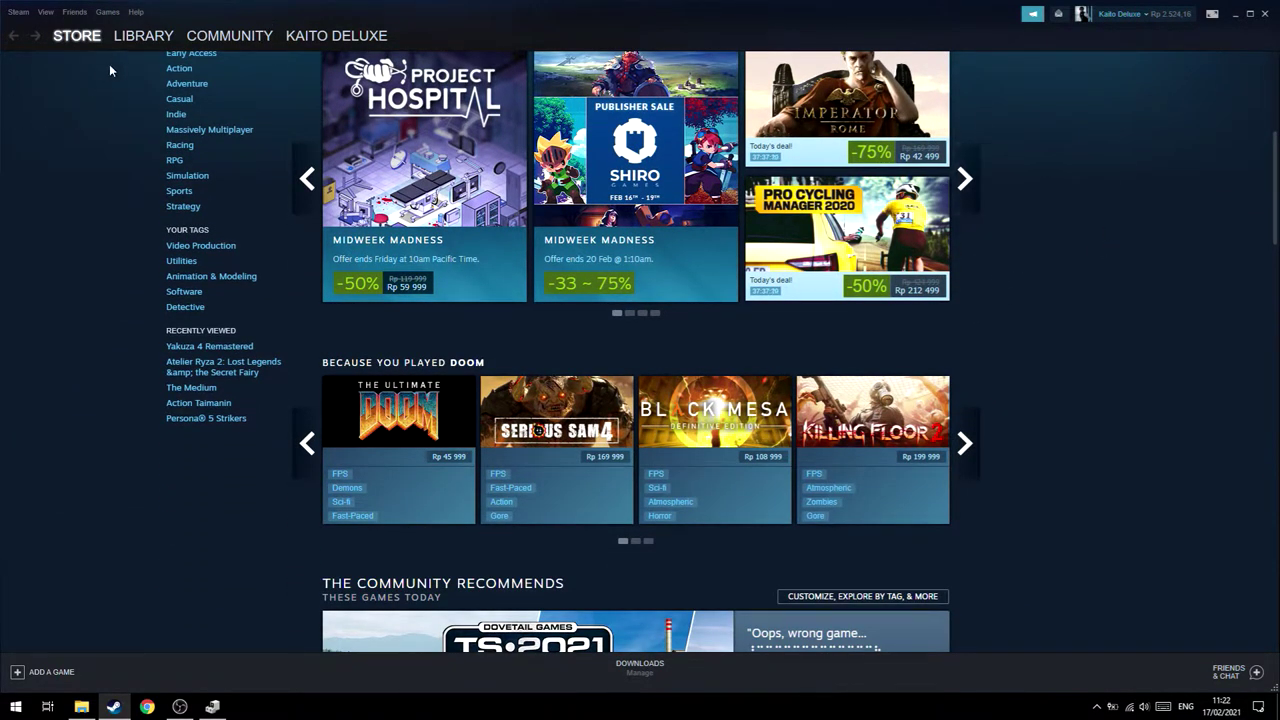
{"action": "left_click", "coordinate": [141, 68]}
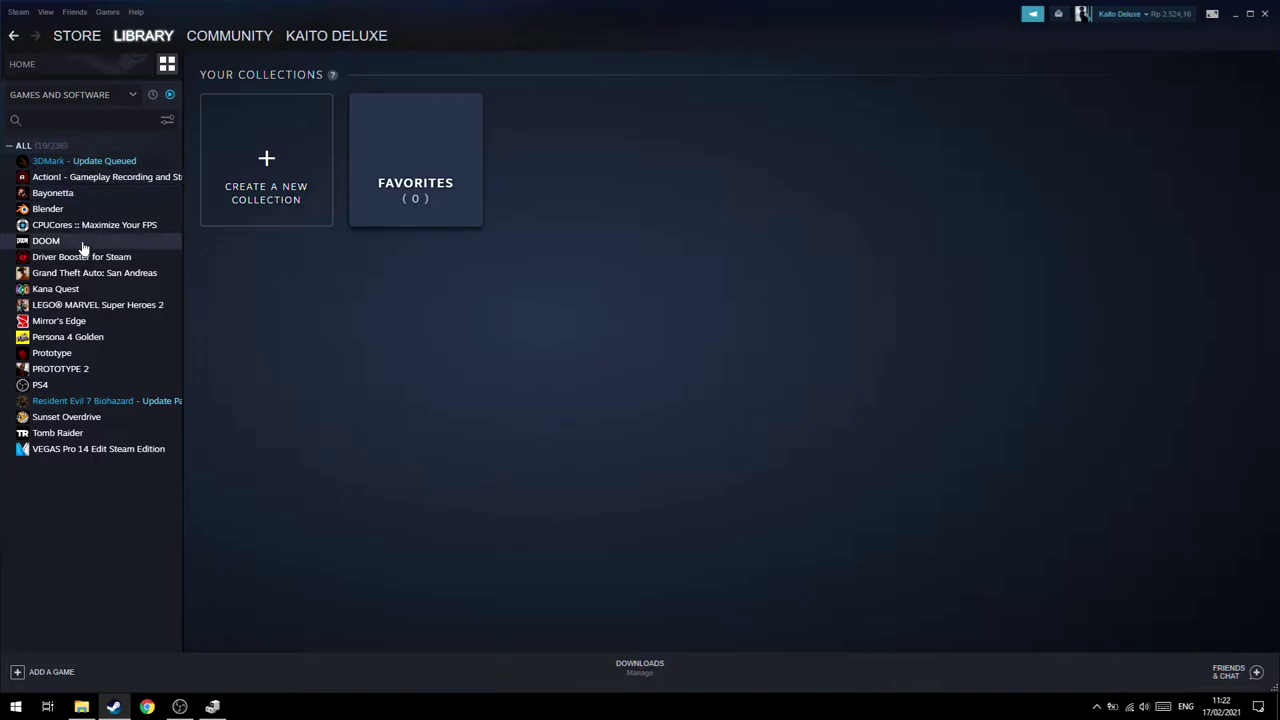
{"action": "left_click", "coordinate": [110, 257]}
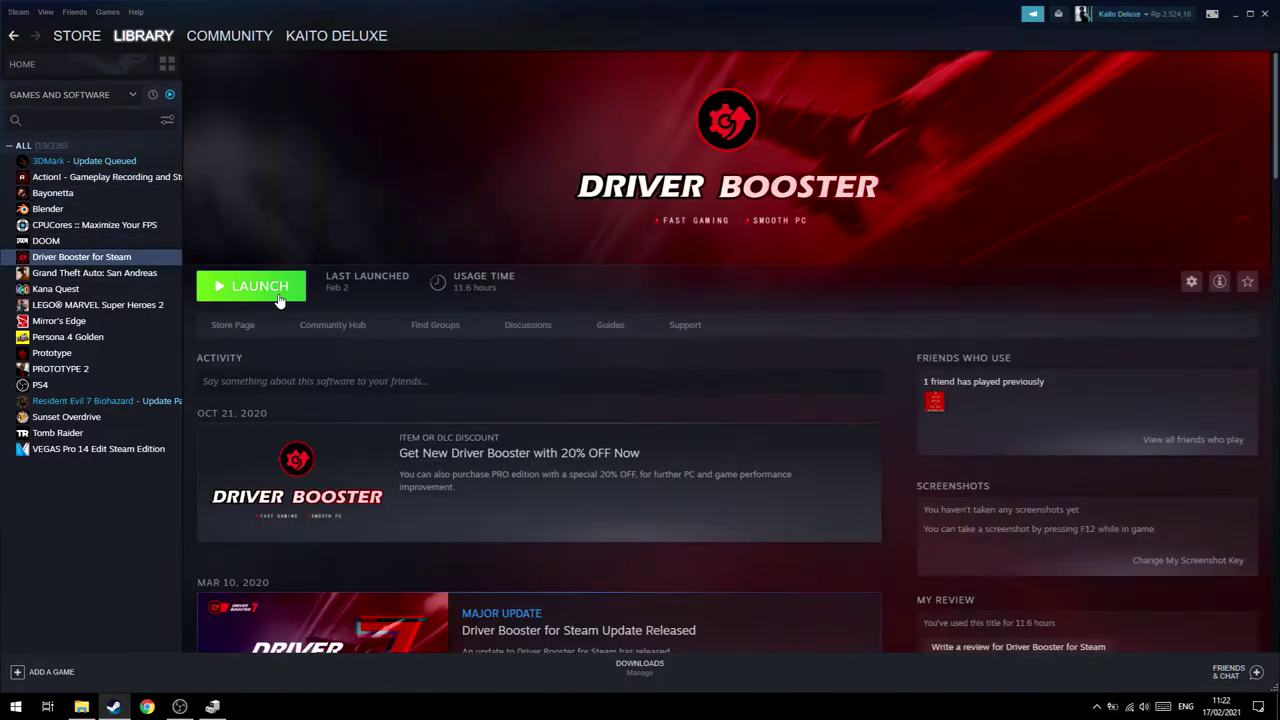
{"action": "left_click", "coordinate": [279, 299]}
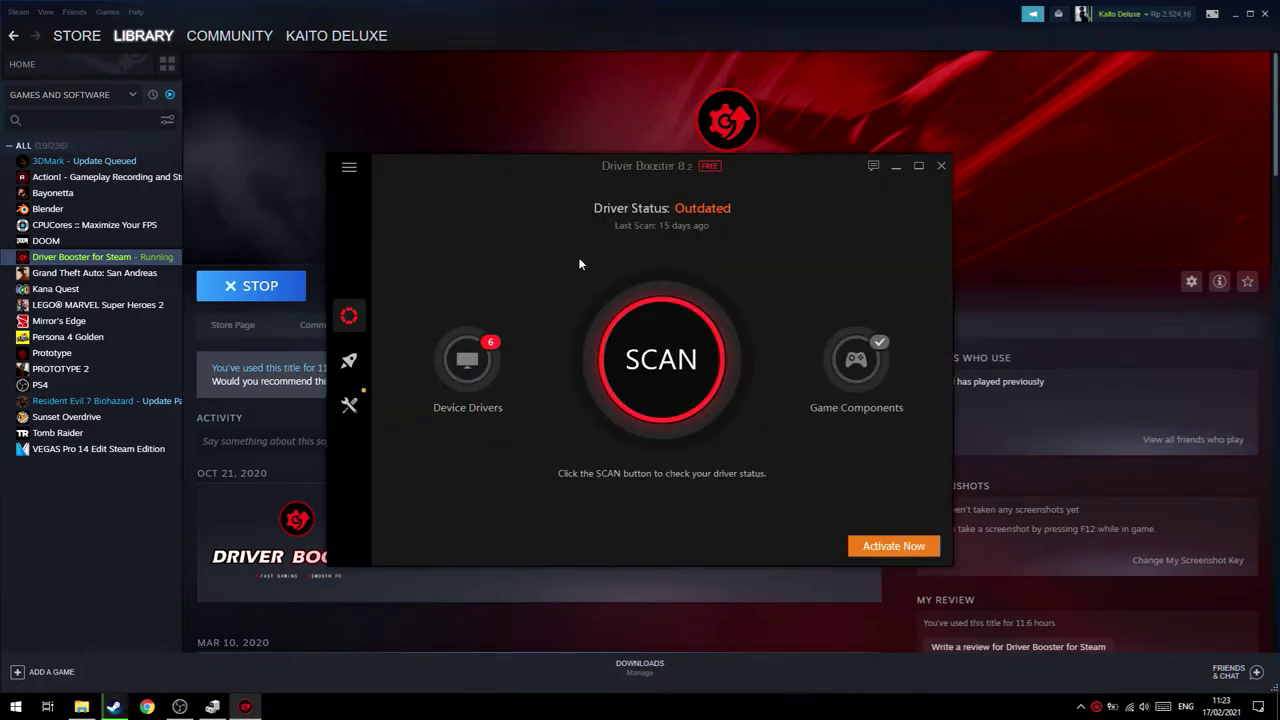
Scan the computer's drivers with Driver Booster and look through the resulting list of device drivers.
{"action": "left_click", "coordinate": [670, 362]}
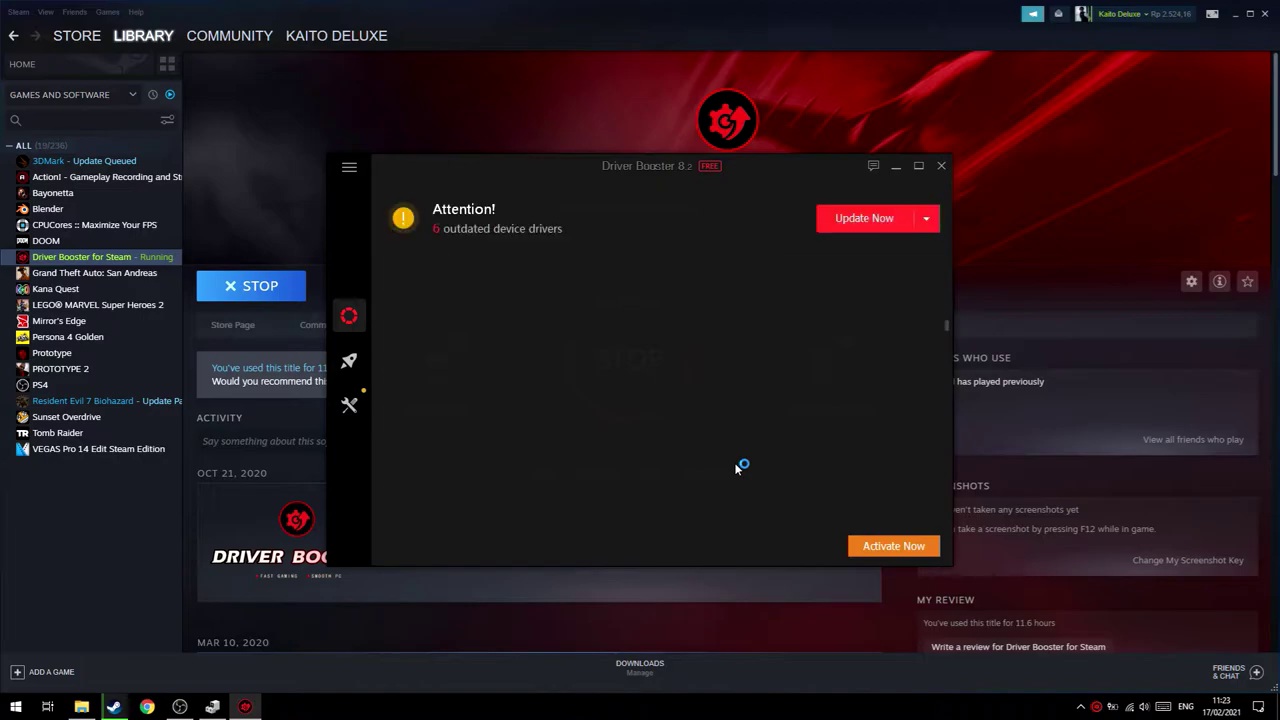
{"action": "scroll", "coordinate": [593, 436], "scroll_direction": "down", "scroll_amount": 5}
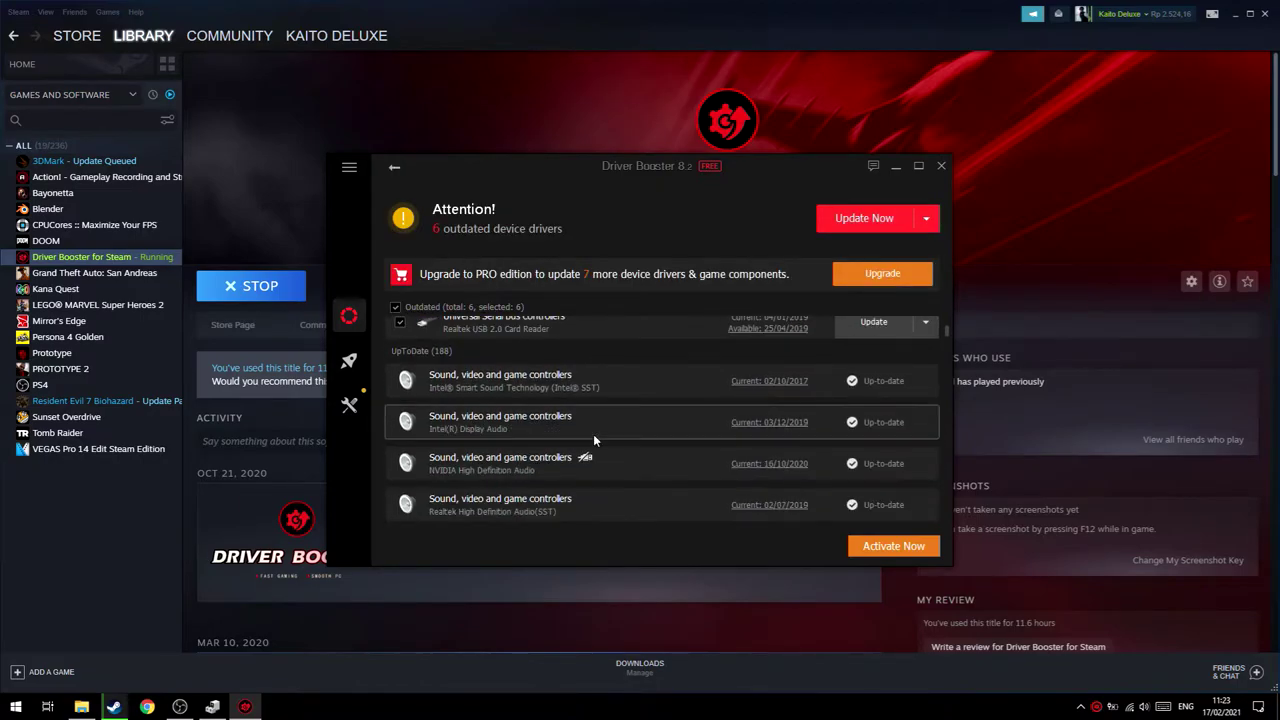
Review the outdated and up-to-date device drivers in the scan results, comparing their current and available dates.
{"action": "scroll", "coordinate": [622, 434], "scroll_direction": "up", "scroll_amount": 5}
{"action": "scroll", "coordinate": [575, 414], "scroll_direction": "down", "scroll_amount": 3}
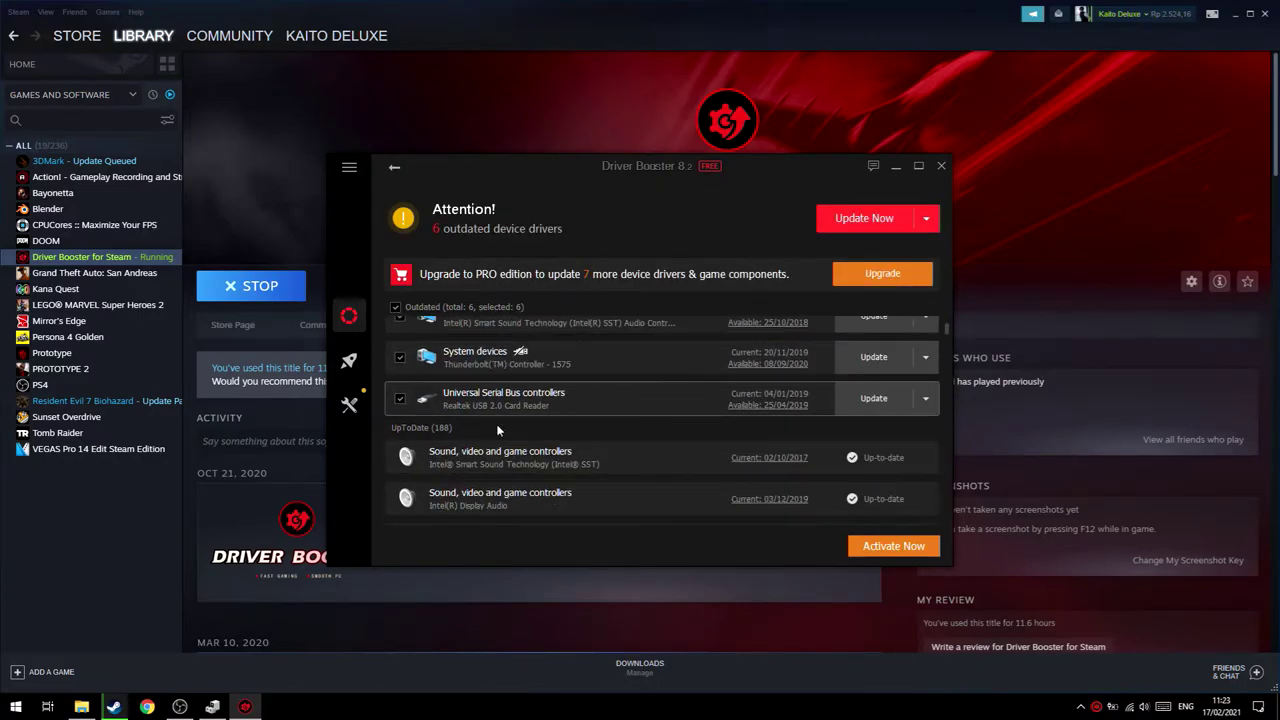
{"action": "scroll", "coordinate": [598, 424], "scroll_direction": "up", "scroll_amount": 3}
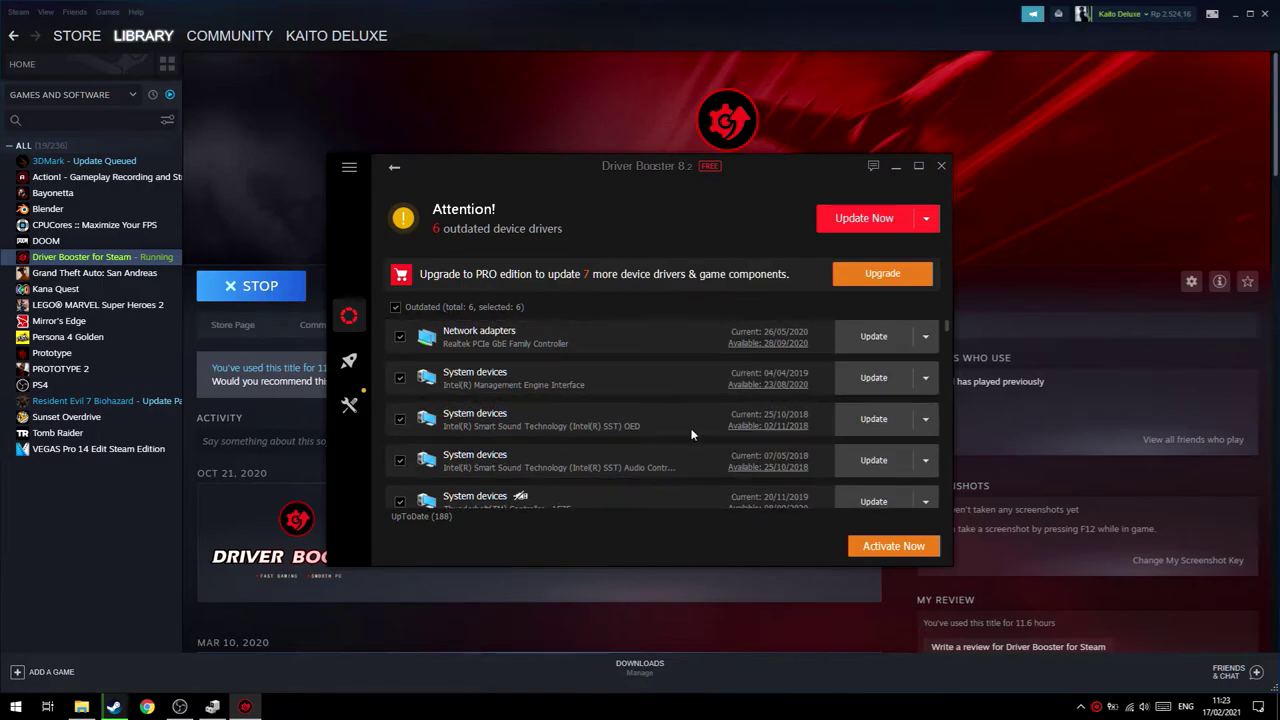
{"action": "scroll", "coordinate": [615, 383], "scroll_direction": "down", "scroll_amount": 6}
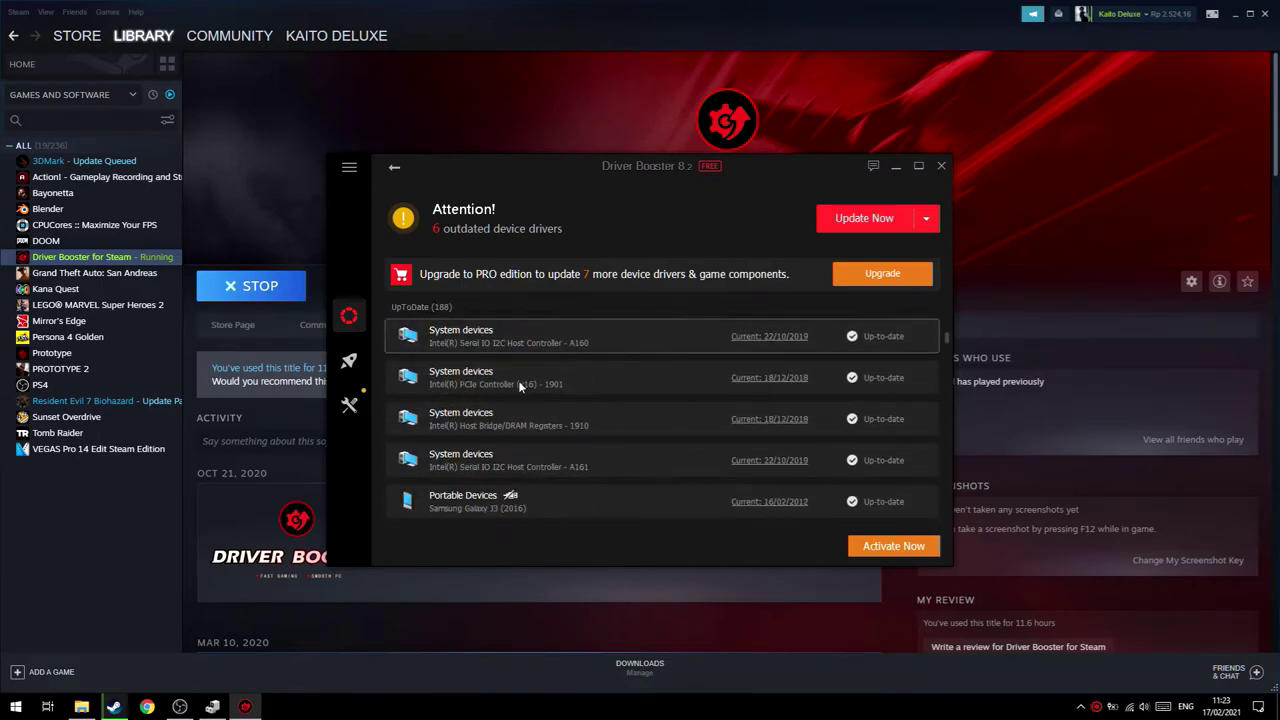
{"action": "scroll", "coordinate": [620, 410], "scroll_direction": "up", "scroll_amount": 6}
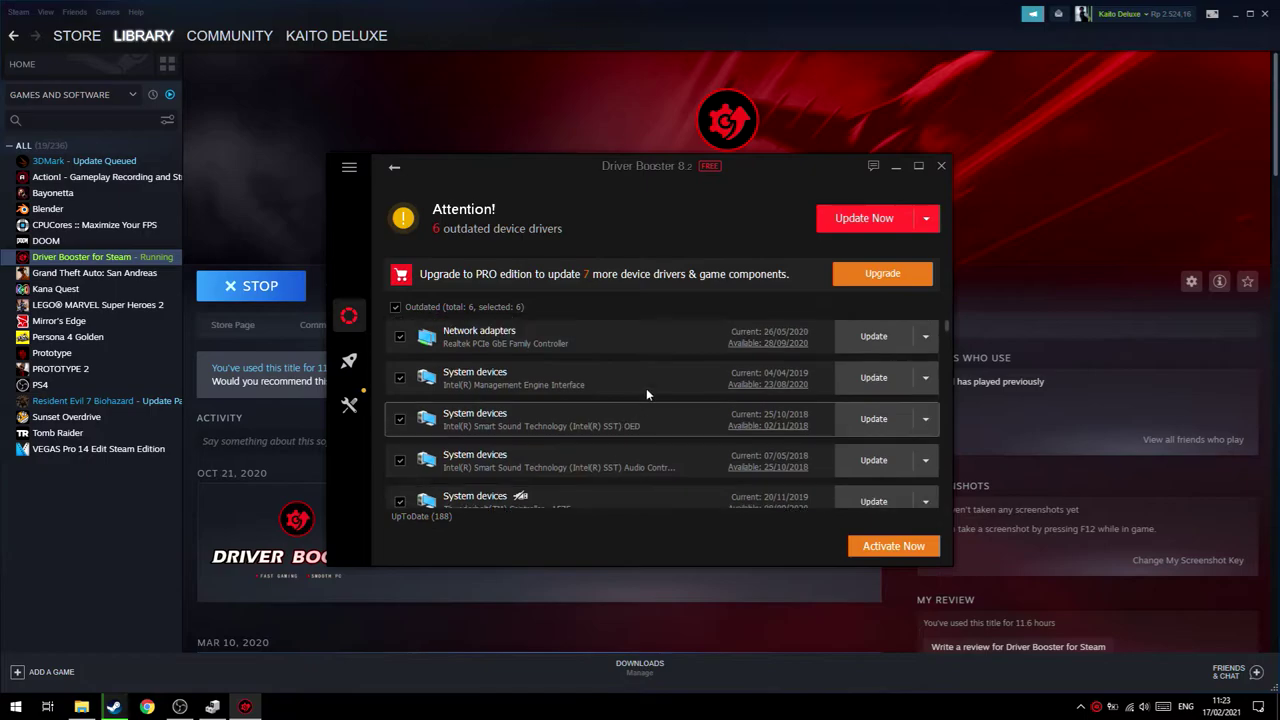
{"action": "scroll", "coordinate": [584, 428], "scroll_direction": "down", "scroll_amount": 3}
{"action": "scroll", "coordinate": [590, 425], "scroll_direction": "up", "scroll_amount": 2}
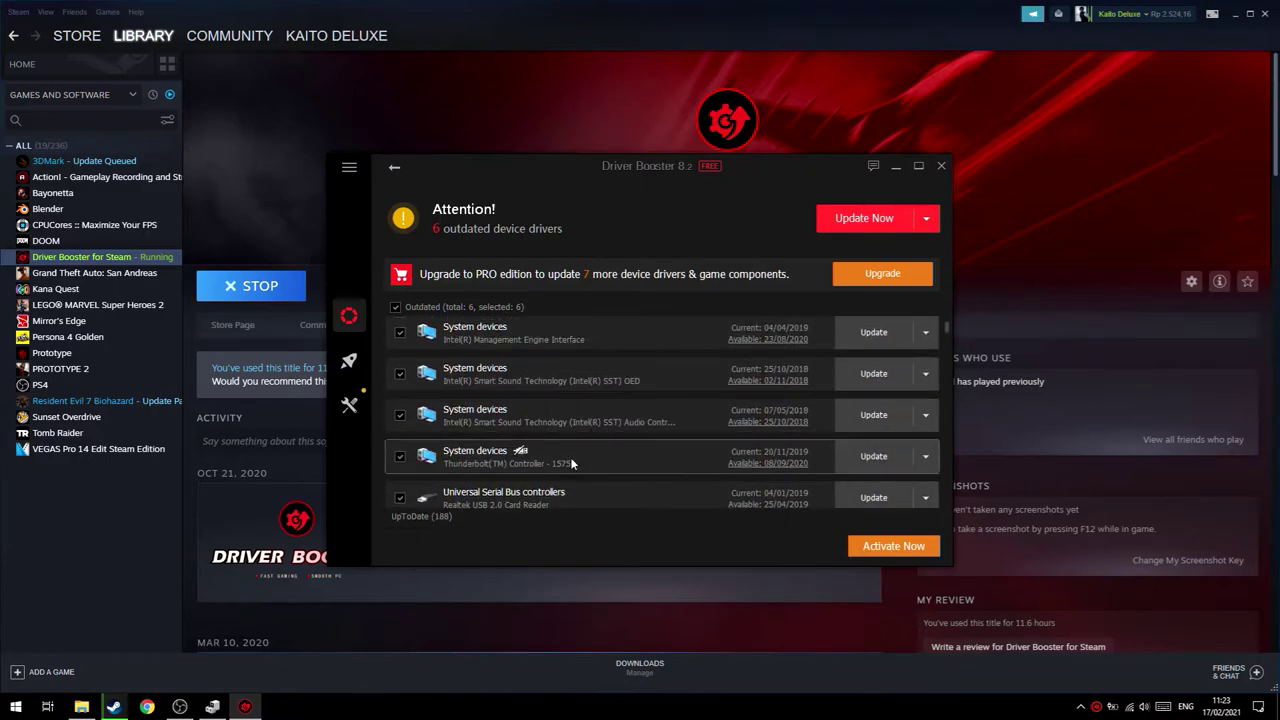
{"action": "scroll", "coordinate": [570, 440], "scroll_direction": "up", "scroll_amount": 1}
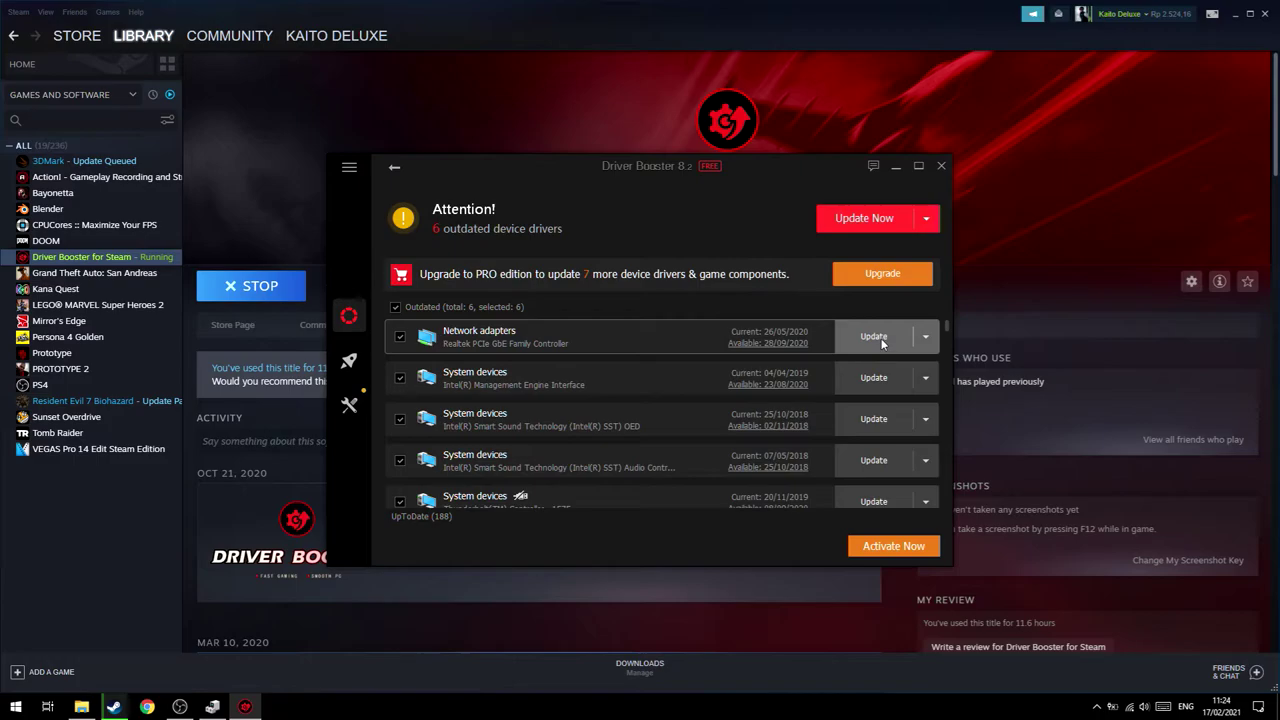
{"action": "scroll", "coordinate": [800, 410], "scroll_direction": "down", "scroll_amount": 3}
{"action": "scroll", "coordinate": [626, 448], "scroll_direction": "up", "scroll_amount": 3}
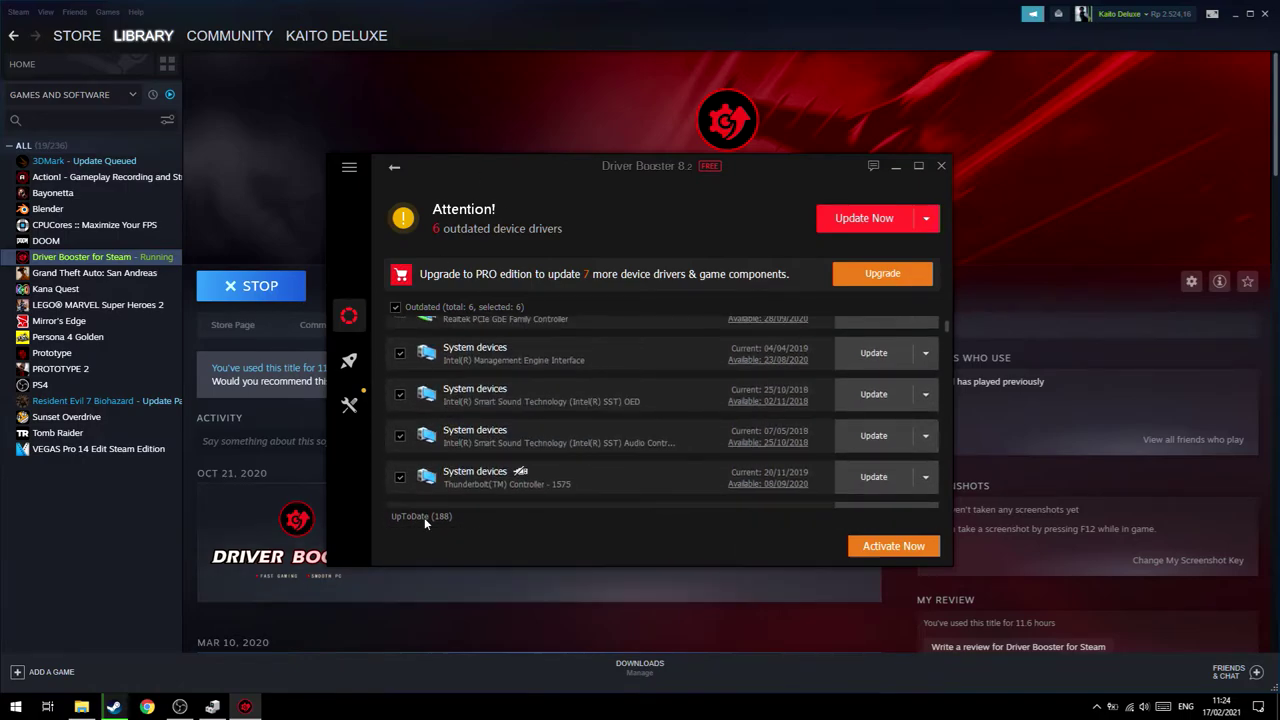
{"action": "scroll", "coordinate": [602, 410], "scroll_direction": "up", "scroll_amount": 1}
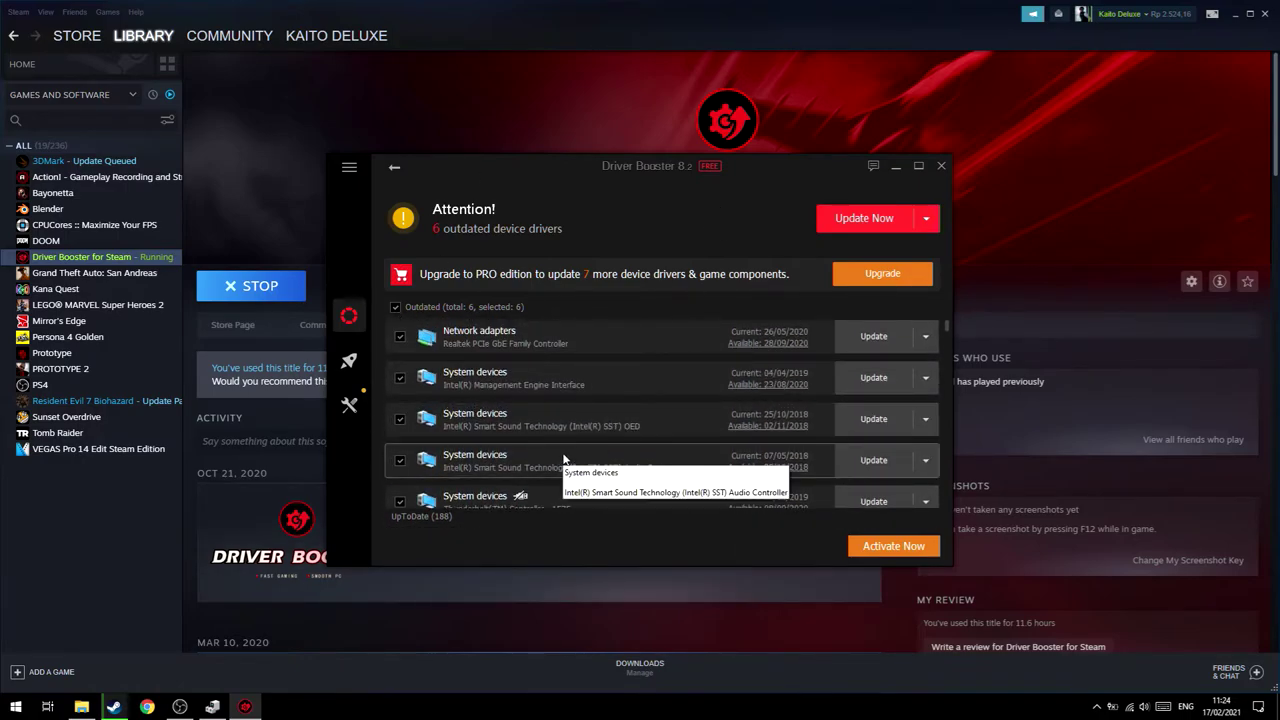
Close Driver Booster, Device Manager and Steam.
{"action": "left_click", "coordinate": [940, 167]}
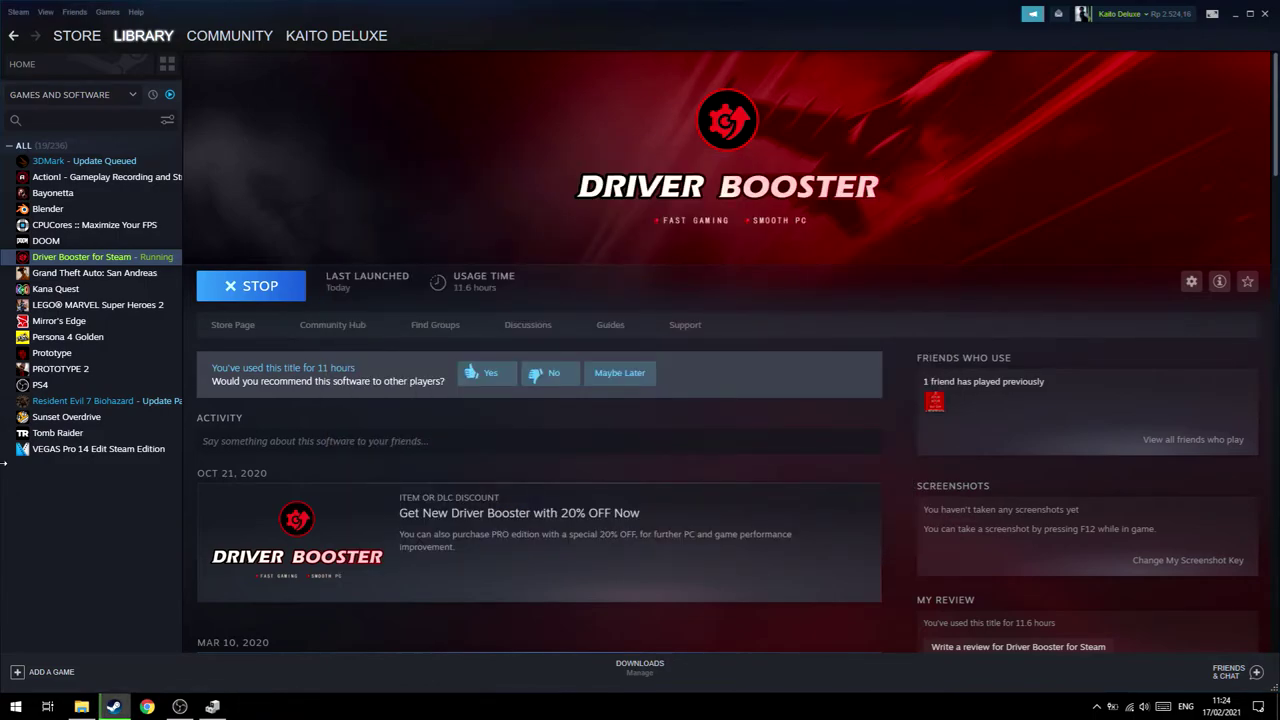
{"action": "left_click", "coordinate": [212, 706]}
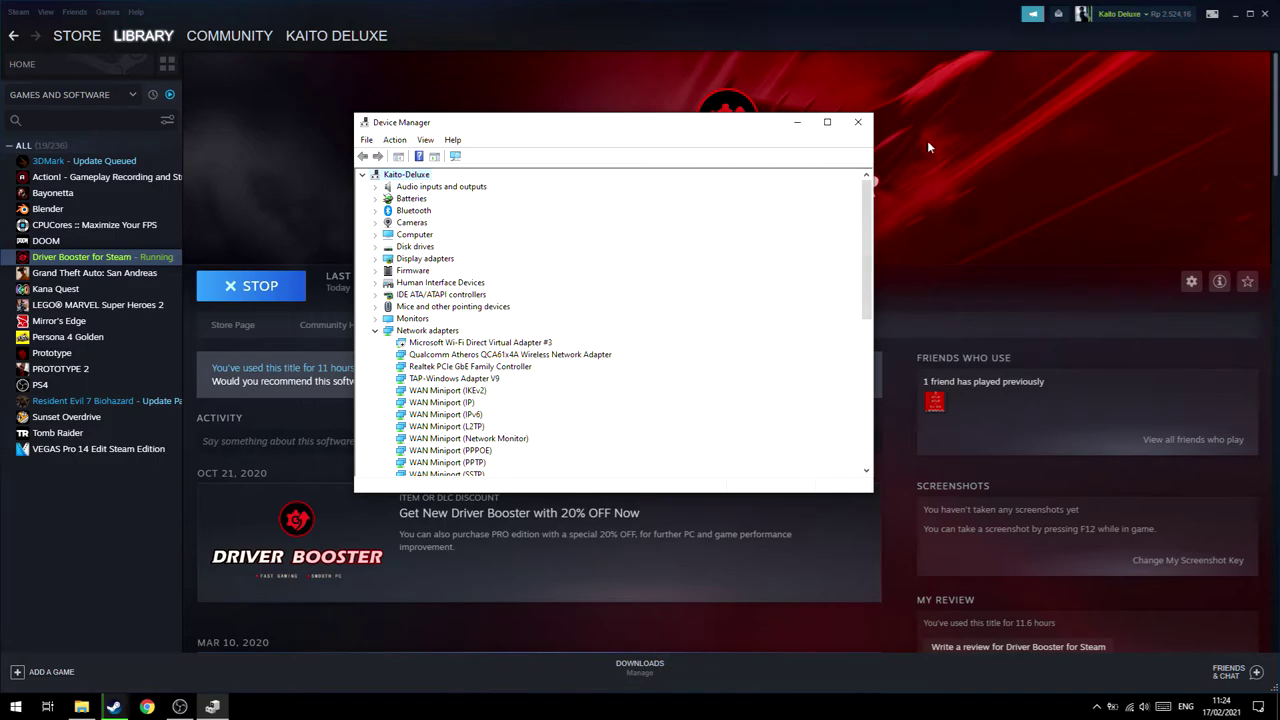
{"action": "left_click", "coordinate": [857, 122]}
{"action": "left_click", "coordinate": [1264, 14]}
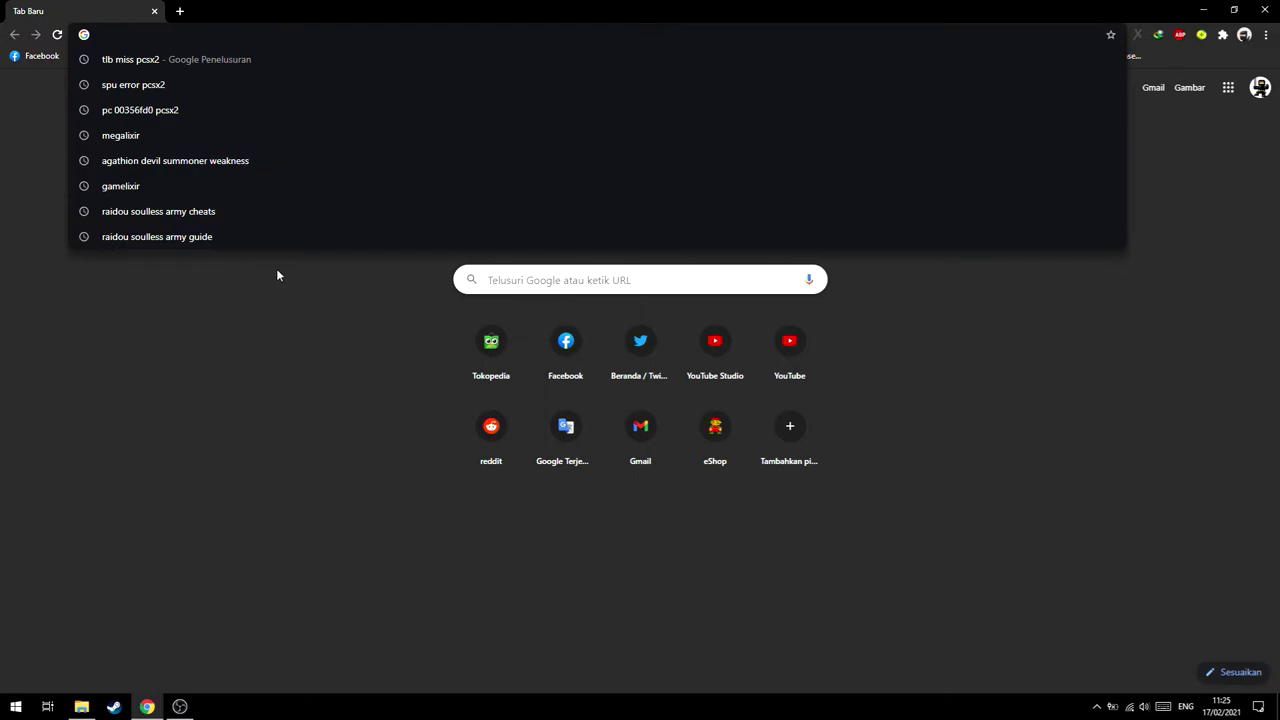
Test the keyboard by entering "nmv" in Chrome's address bar, and close the browser.
{"action": "type", "text": "nmv"}
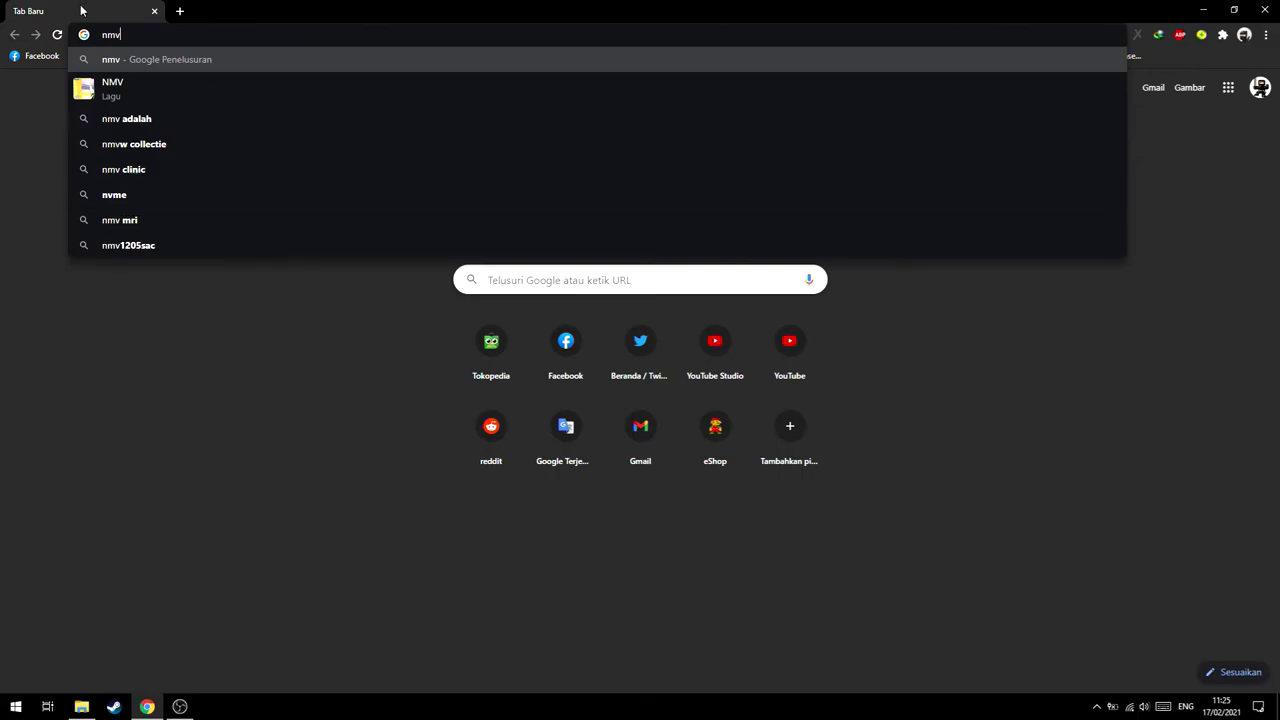
{"action": "left_click", "coordinate": [1264, 9]}
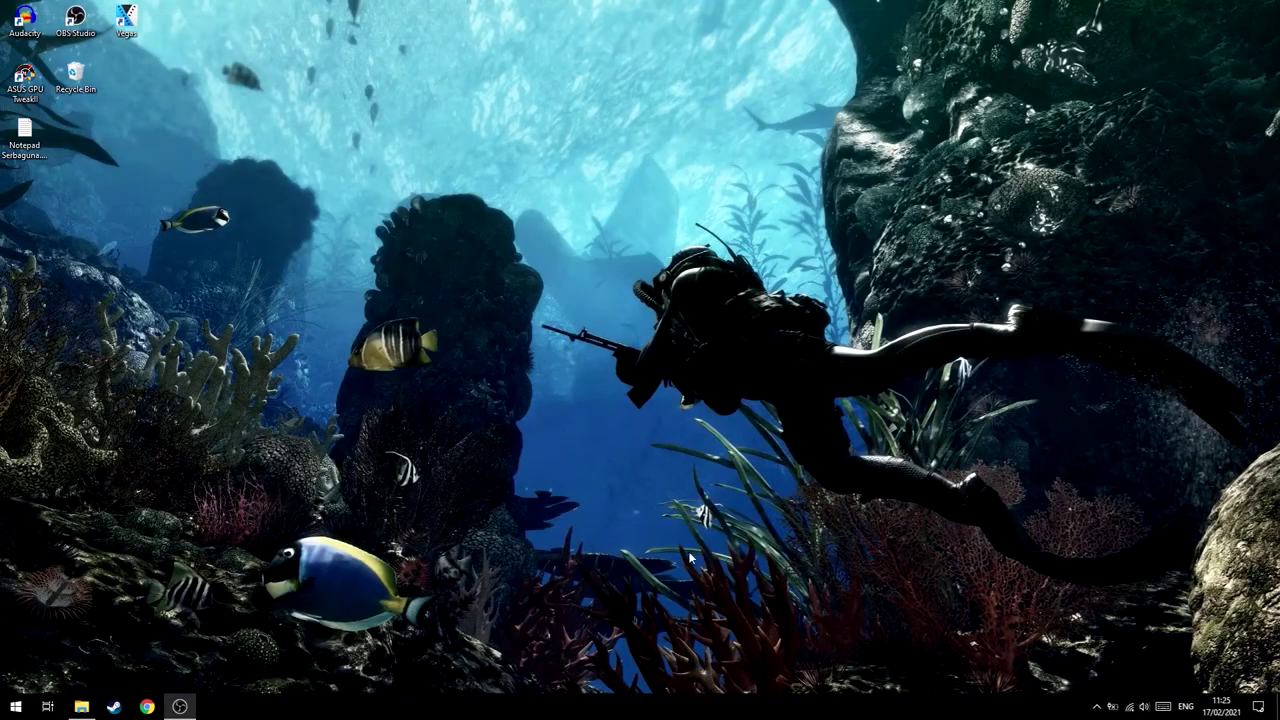